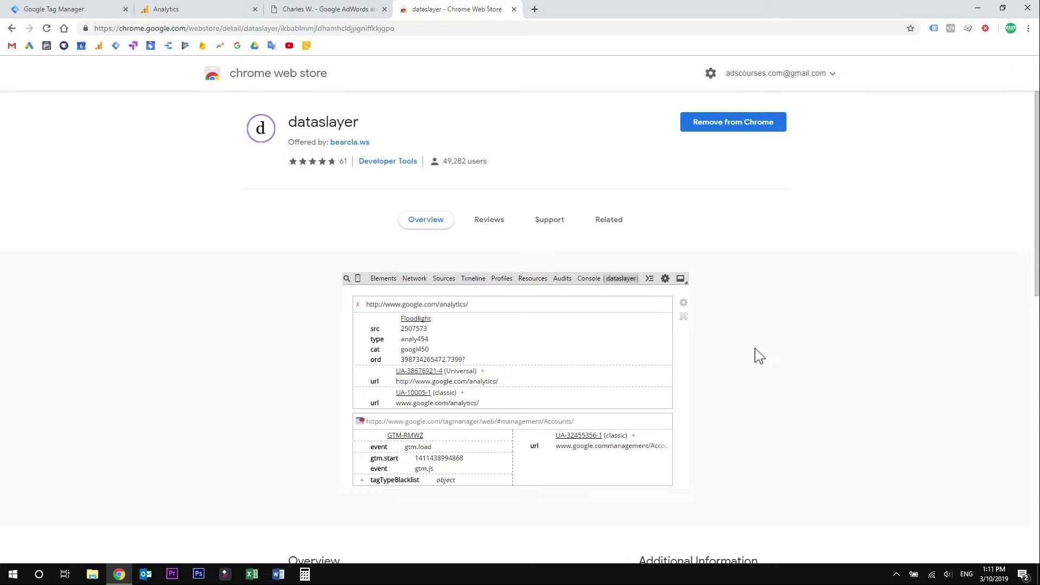
# - Switch to the ppcharles.com website and examine where its phone number and e-mail contact details are placed
pyautogui.hotkey('ctrl', 'shift', 'Tab')
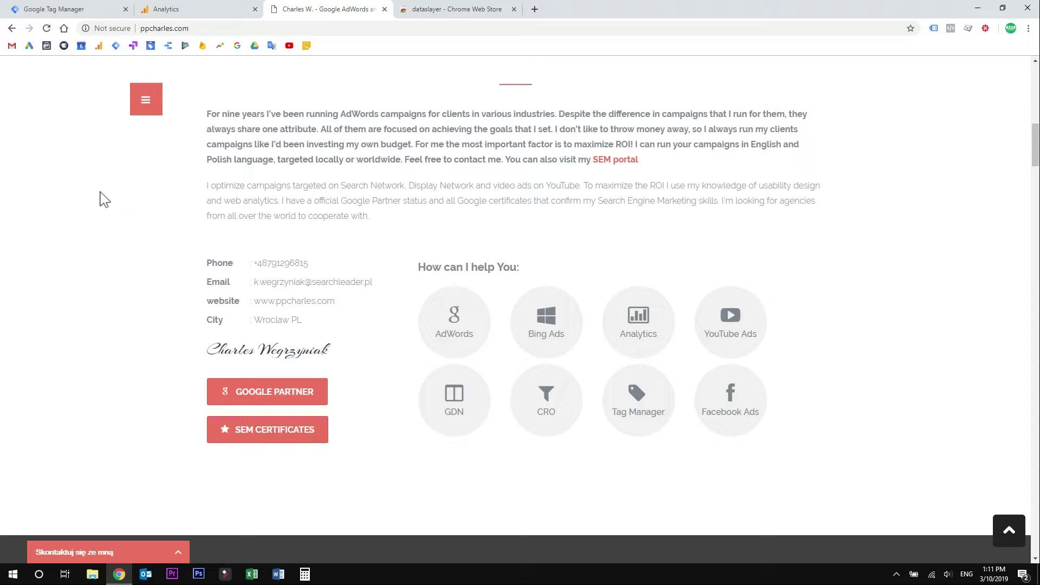
pyautogui.scroll(-7, 883, 328)
pyautogui.moveTo(1035, 189); pyautogui.dragTo(1027, 539)
pyautogui.scroll(2, 976, 461)
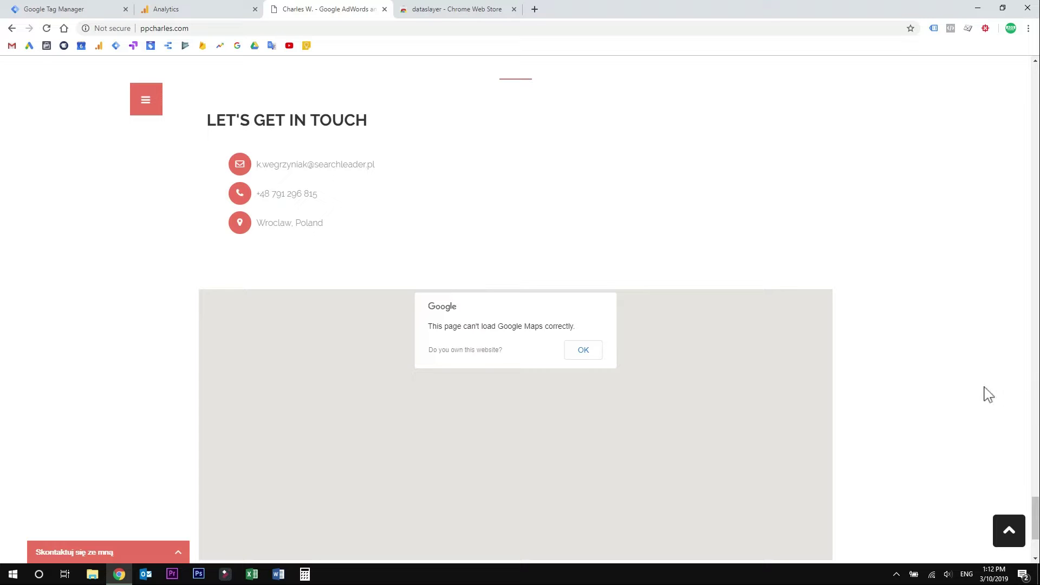
pyautogui.hotkey('ctrl', '1')
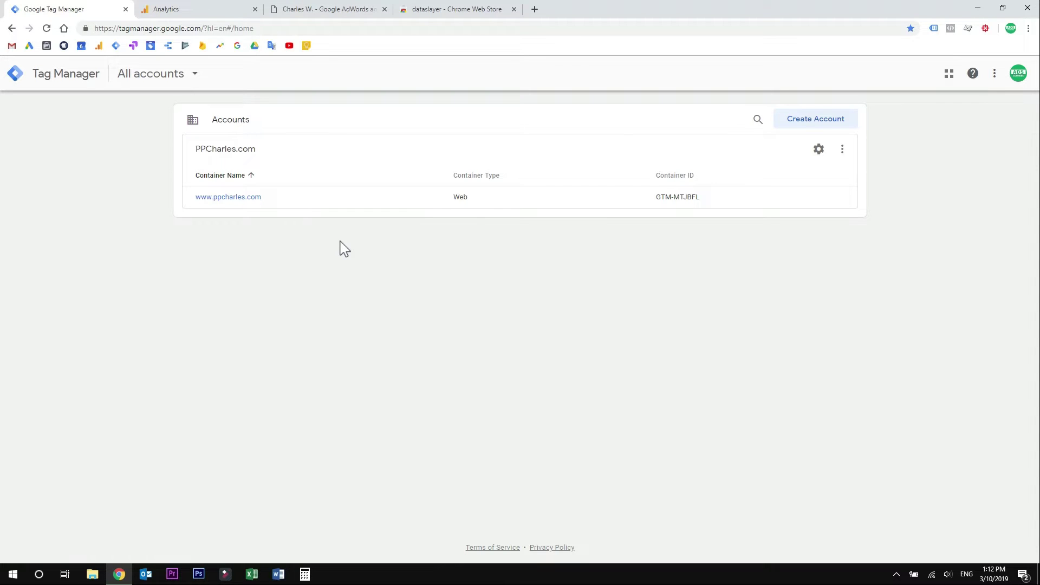
pyautogui.click(250, 197)
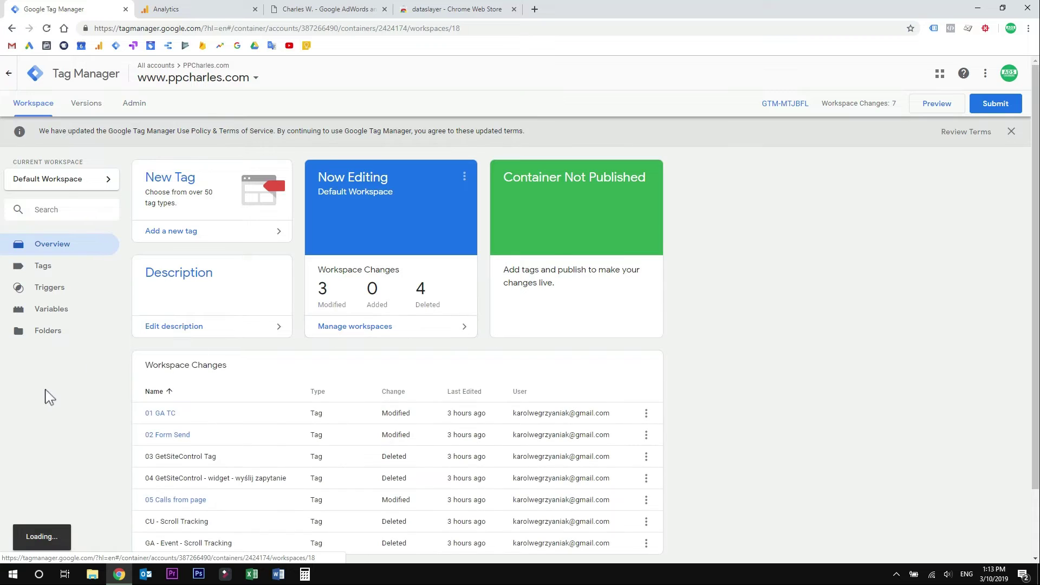
pyautogui.click(73, 311)
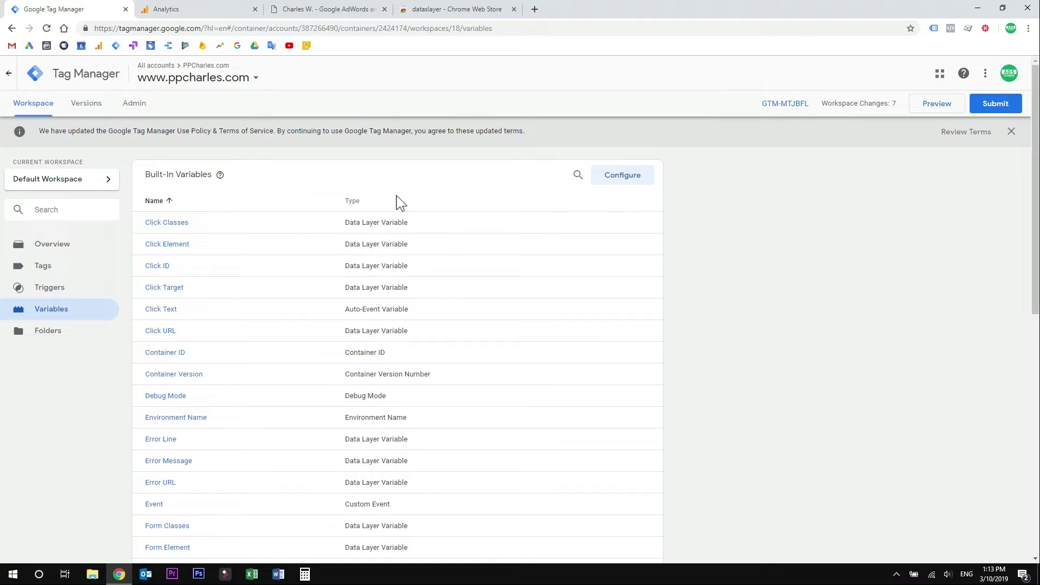
pyautogui.click(627, 176)
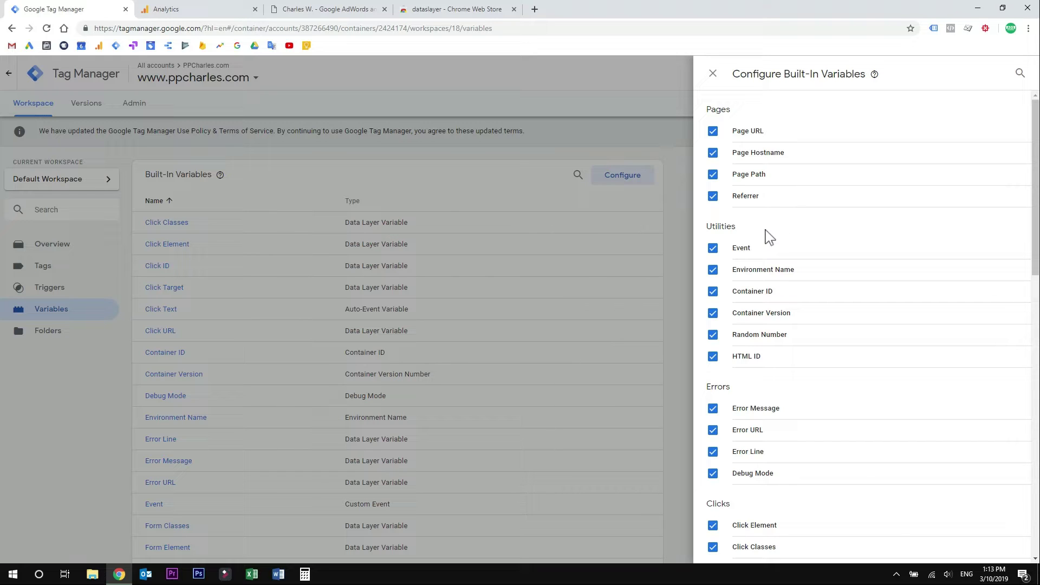
pyautogui.scroll(-4, 770, 239)
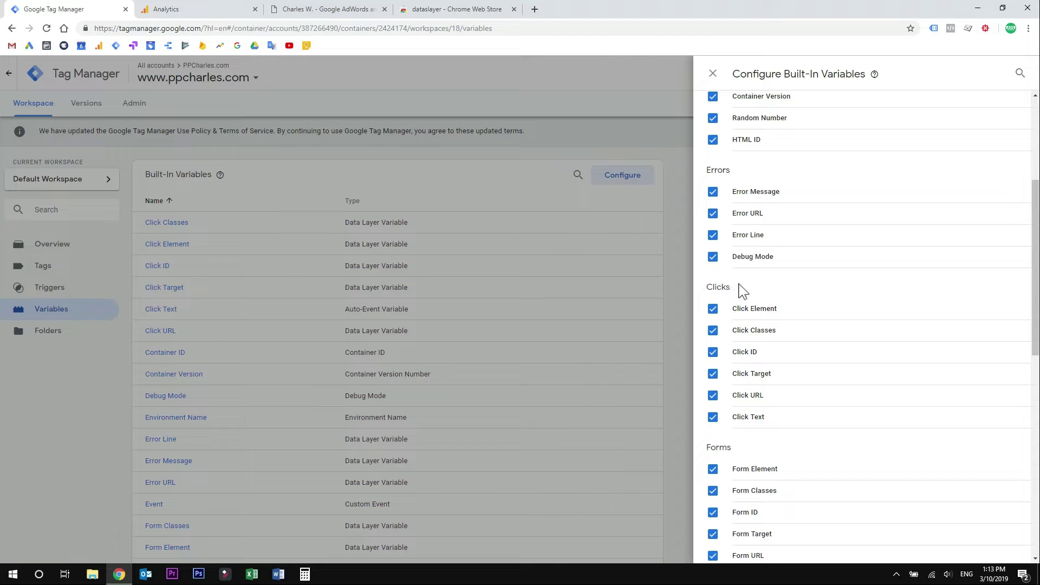
pyautogui.scroll(4, 754, 331)
pyautogui.scroll(-6, 753, 332)
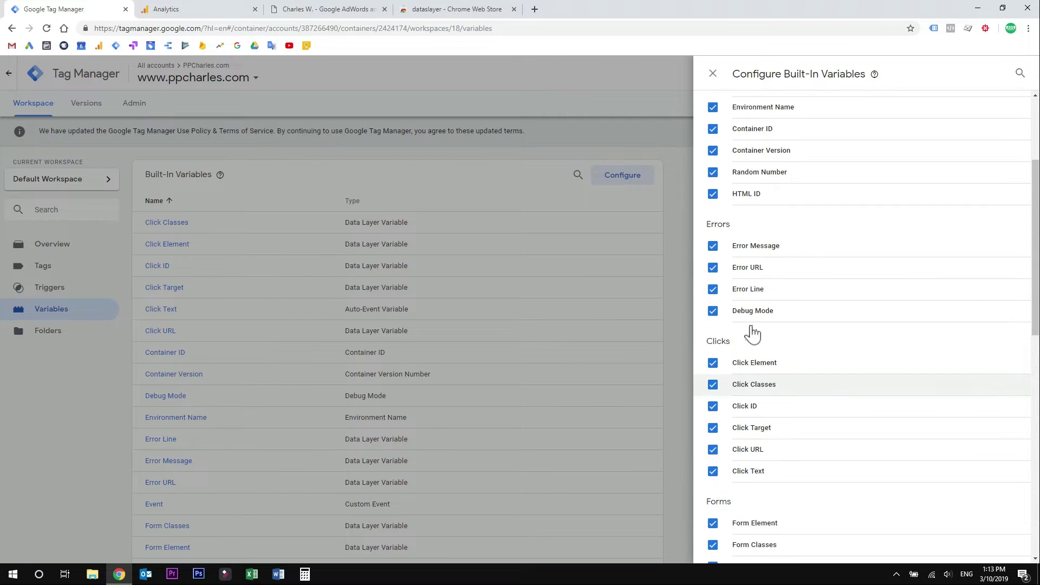
pyautogui.click(713, 74)
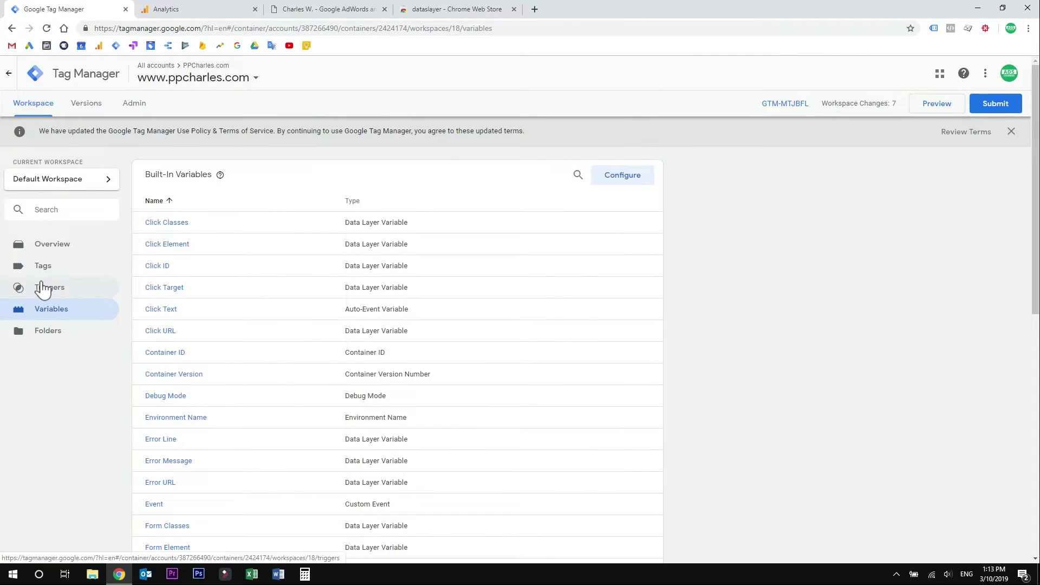
# - Create and save a trigger named "Clicks Trigger" of type Click - All Elements that fires on All Clicks
pyautogui.click(49, 287)
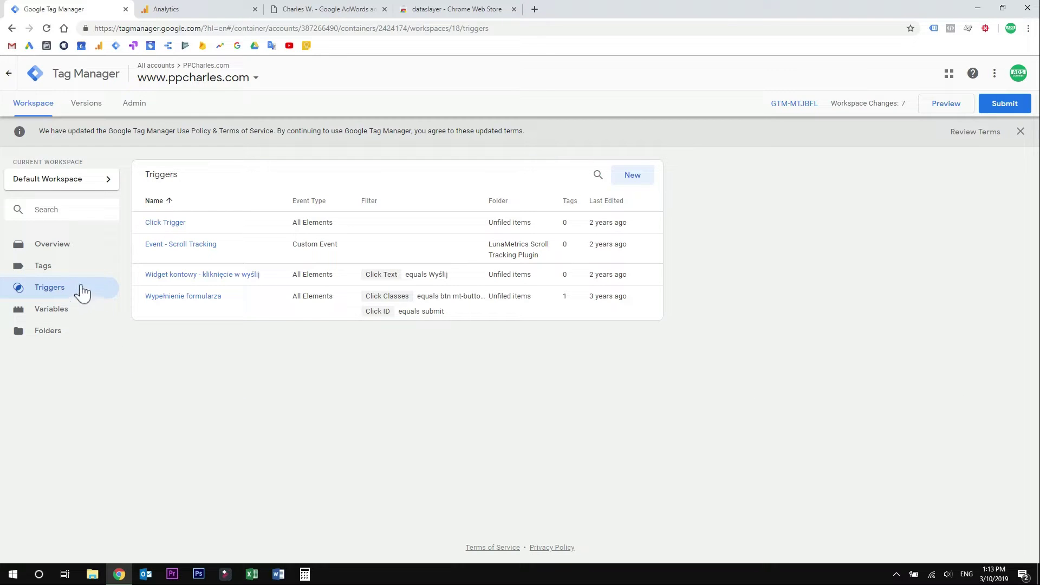
pyautogui.click(634, 179)
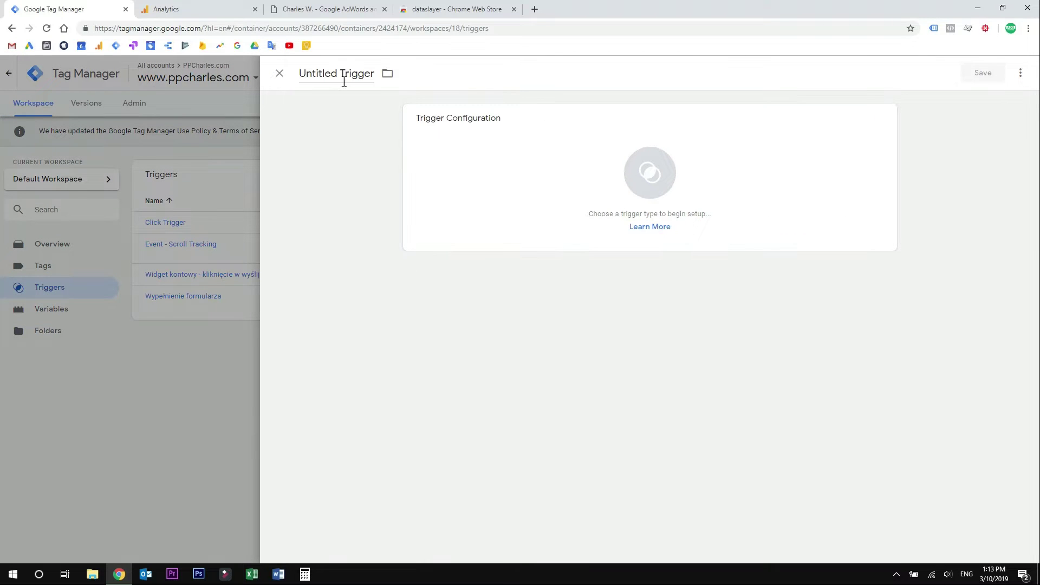
pyautogui.moveTo(340, 75); pyautogui.dragTo(301, 78)
pyautogui.write('Clicks')
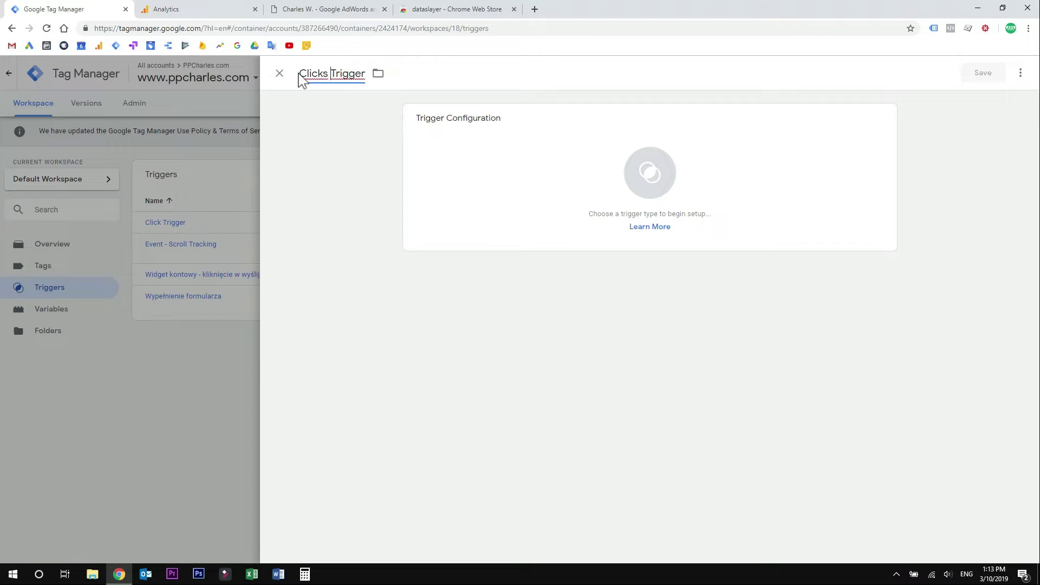
pyautogui.click(604, 163)
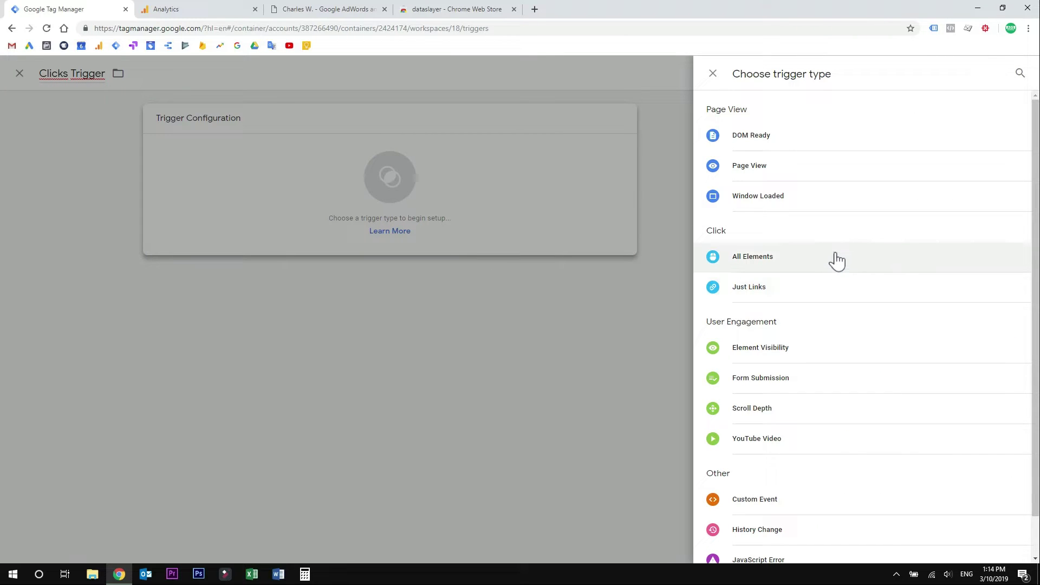
pyautogui.click(785, 263)
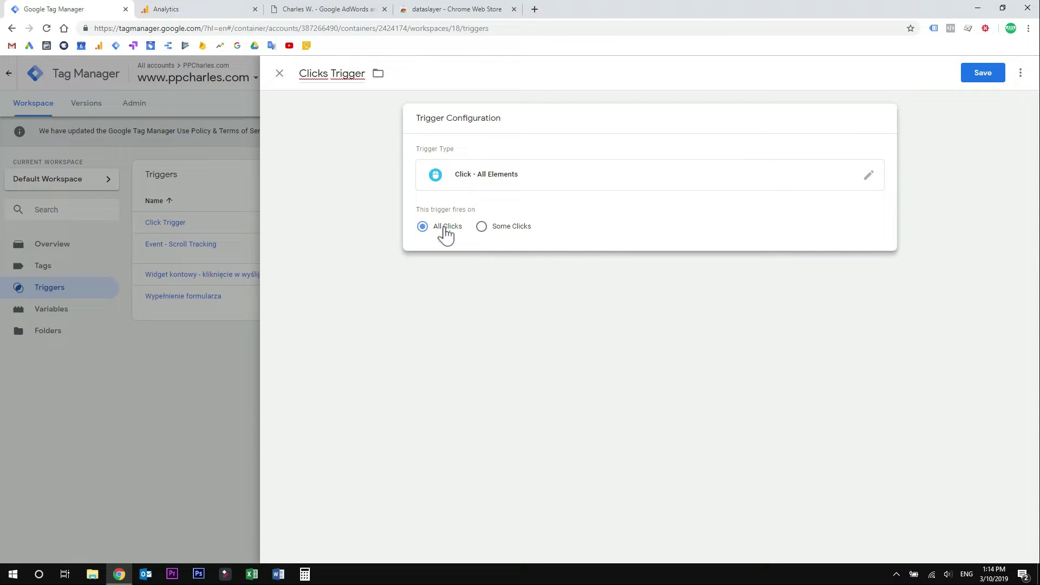
pyautogui.click(992, 84)
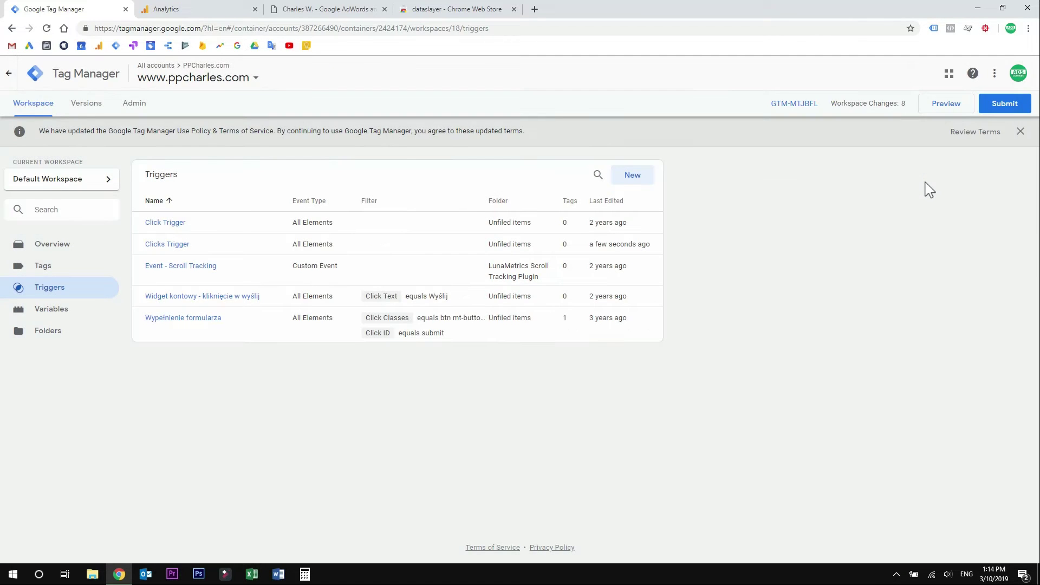
# - Submit and publish the workspace changes to the Live environment without a version name or description
pyautogui.click(1010, 107)
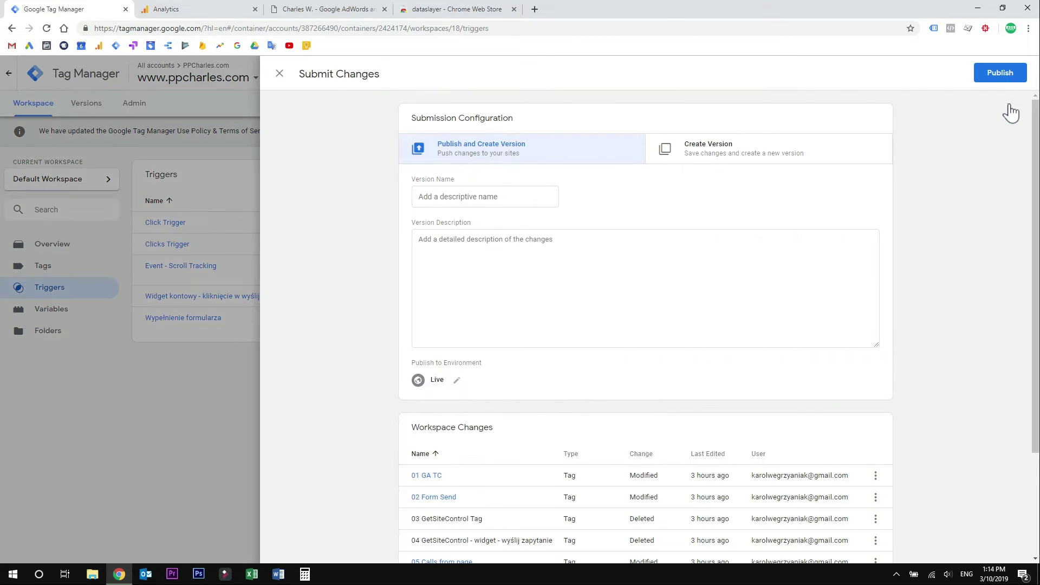
pyautogui.click(532, 198)
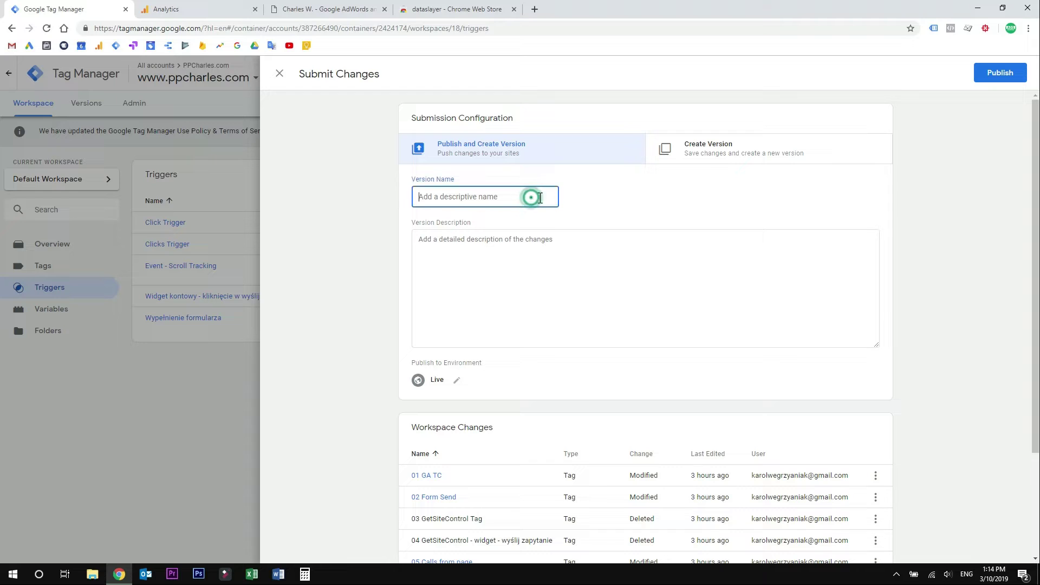
pyautogui.click(1002, 74)
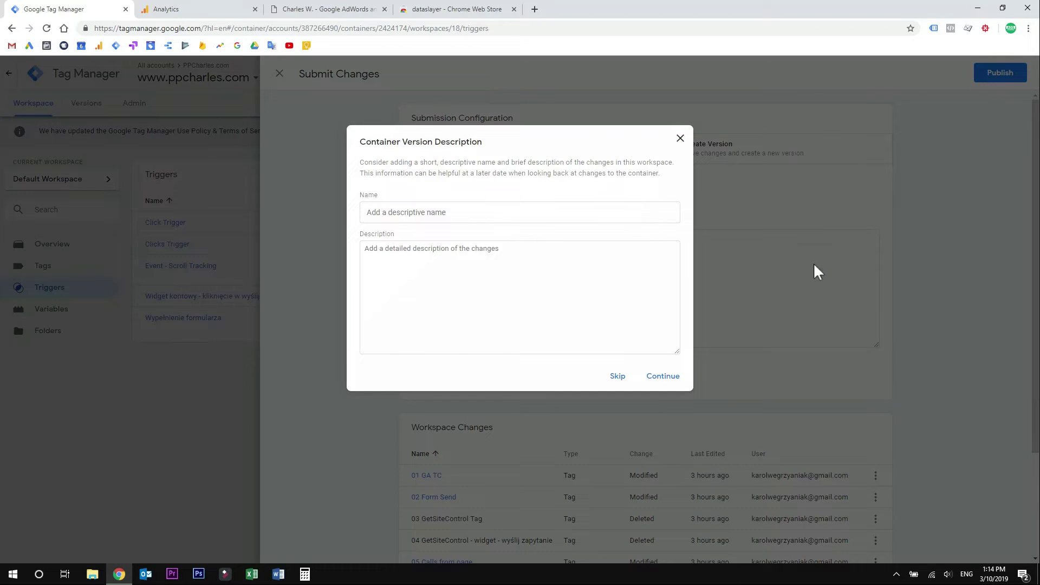
pyautogui.click(662, 384)
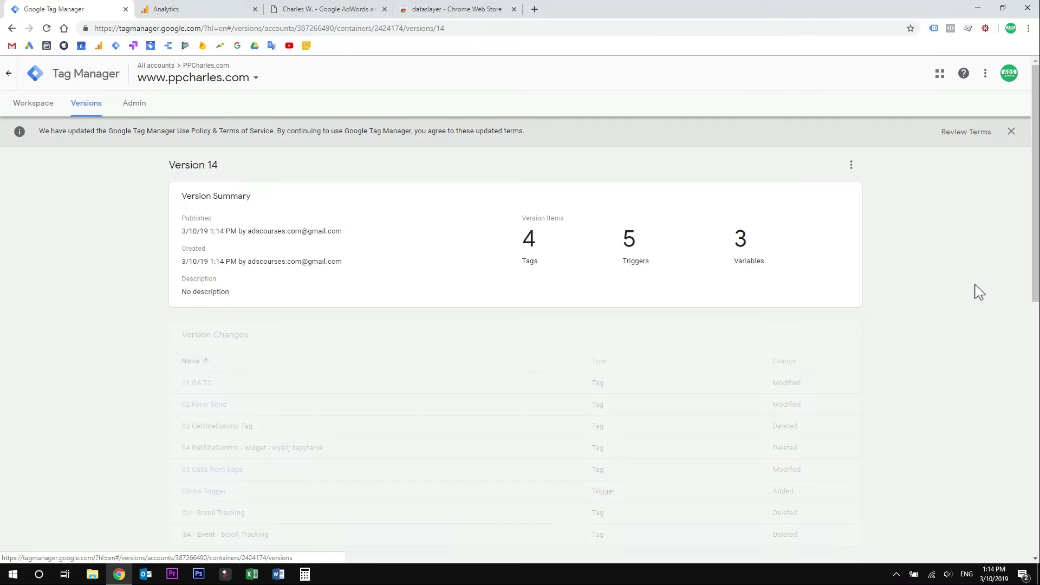
# - Start a new tag in the workspace and name it "GA - e - Phone clicks"
pyautogui.click(33, 102)
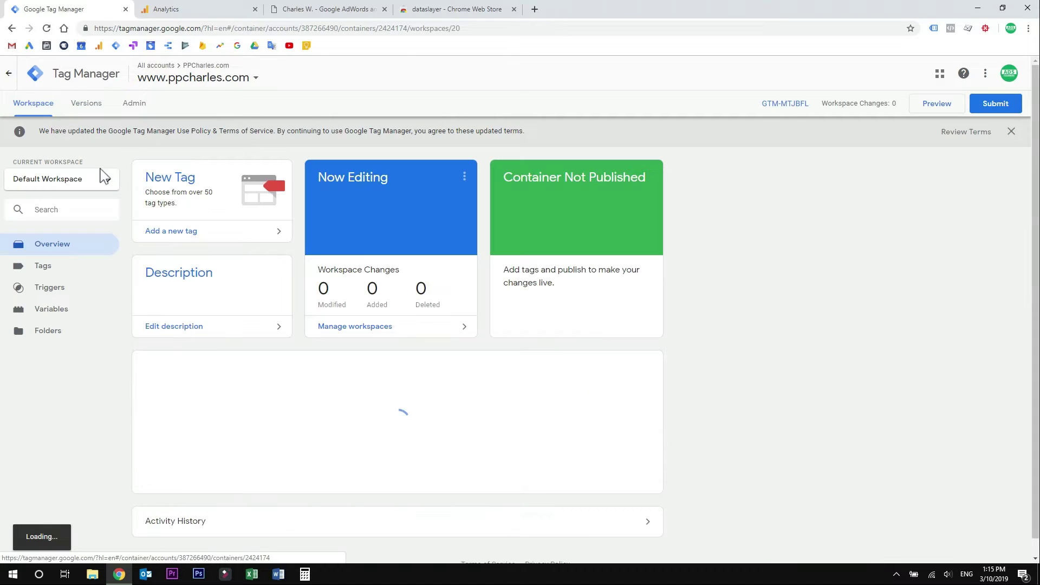
pyautogui.click(50, 267)
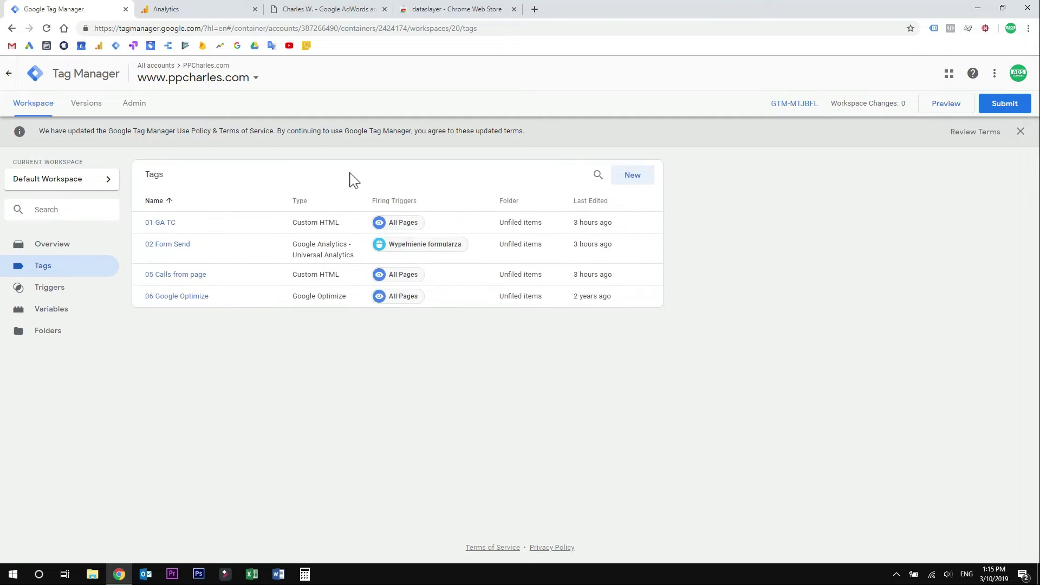
pyautogui.click(633, 176)
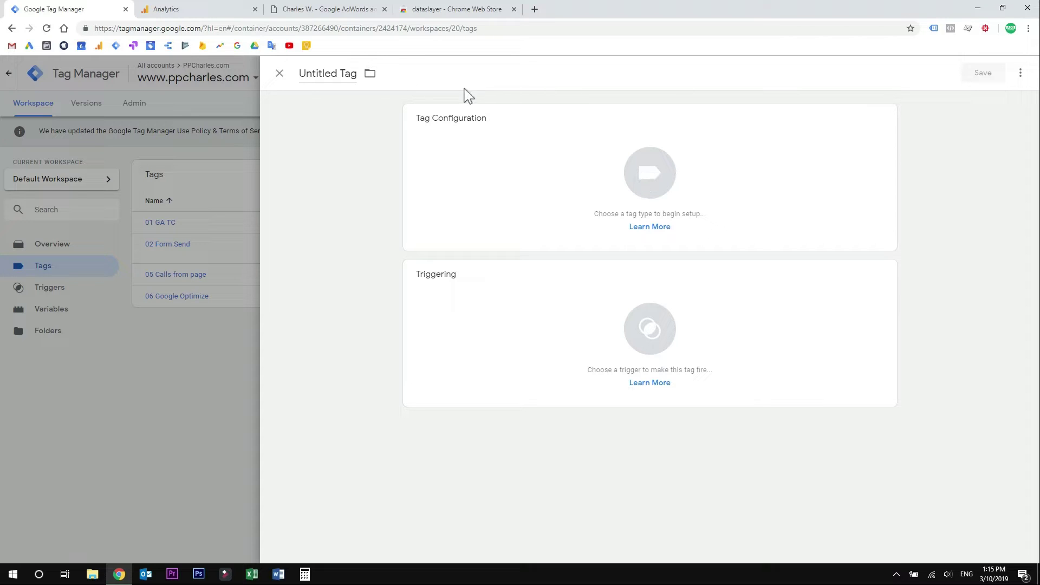
pyautogui.click(333, 68)
pyautogui.hotkey('ctrl', 'a')
pyautogui.write('GA - e - Phone clicks')
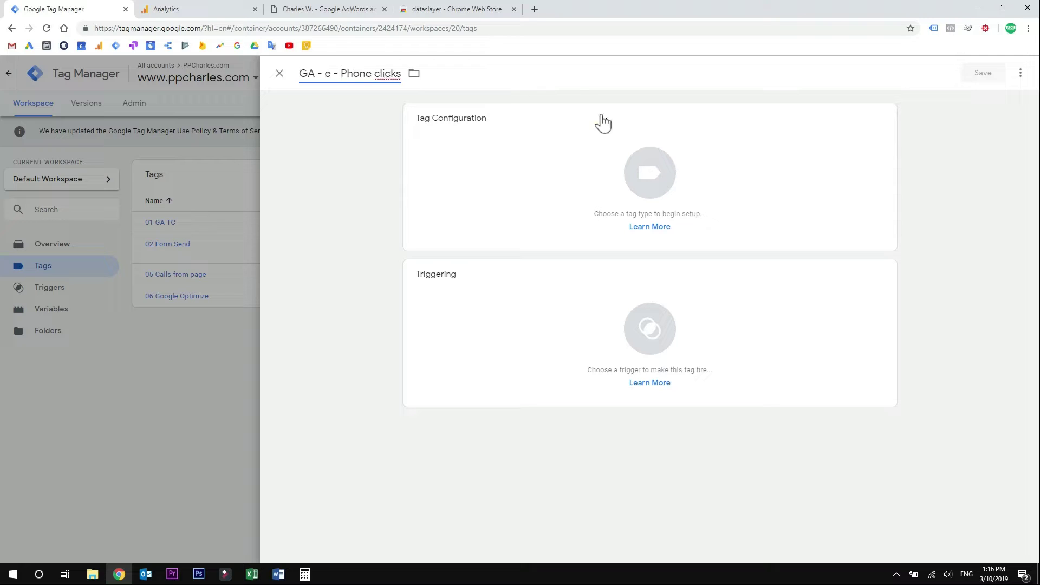
# - Set the tag type to Google Analytics - Universal Analytics with the track type Event
pyautogui.click(635, 172)
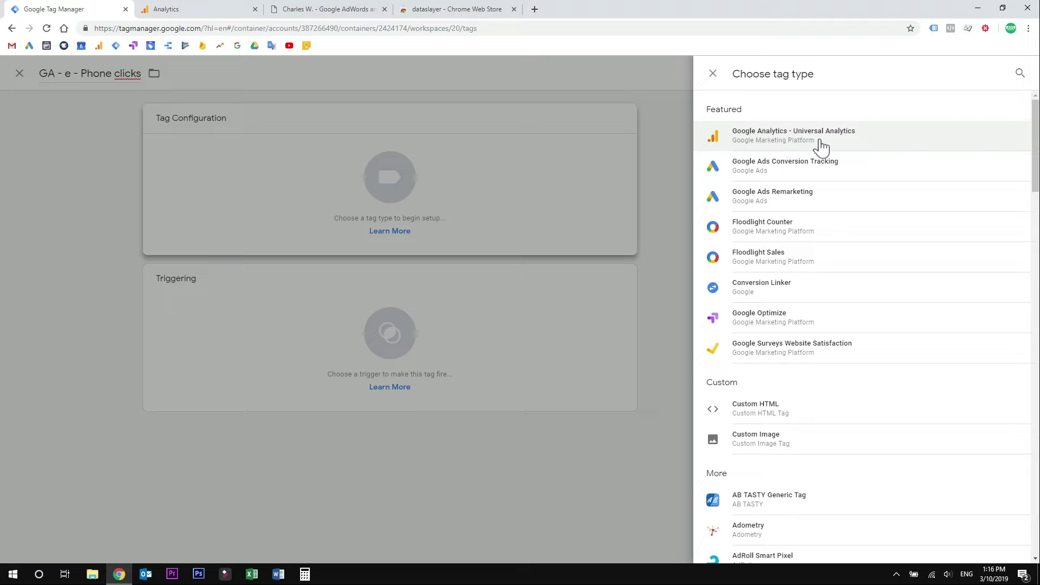
pyautogui.click(962, 151)
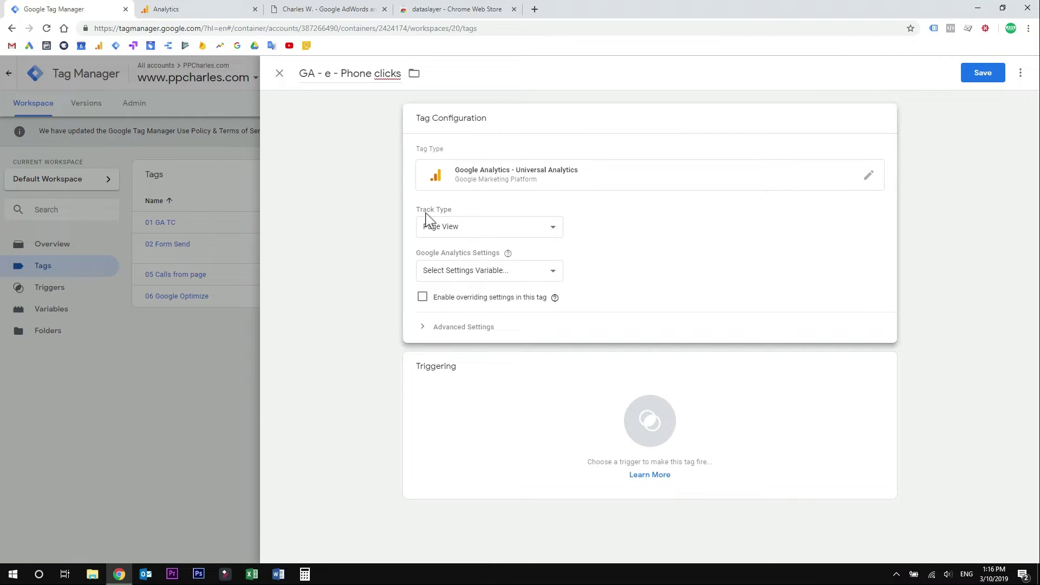
pyautogui.click(464, 228)
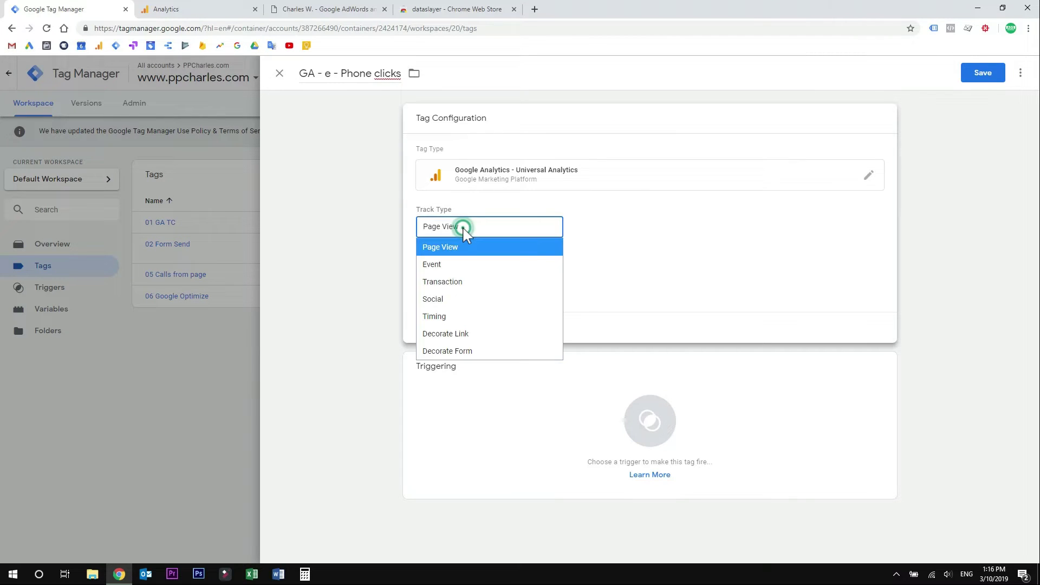
pyautogui.click(453, 266)
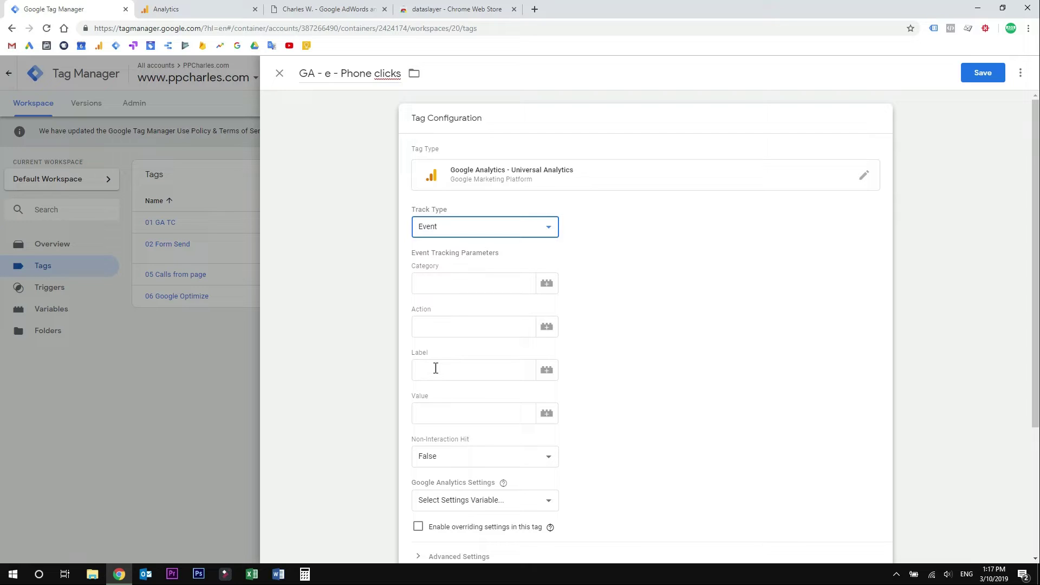
# - Fill in the event tracking parameters with category "Phone clicks", action {{Click Text}} and label {{Page URL}}
pyautogui.click(439, 283)
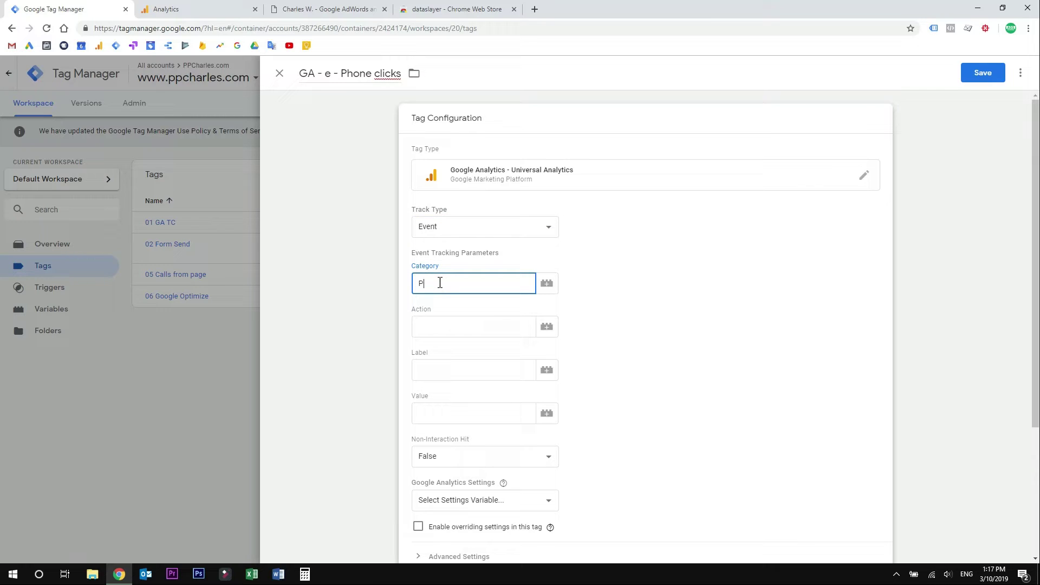
pyautogui.click(555, 330)
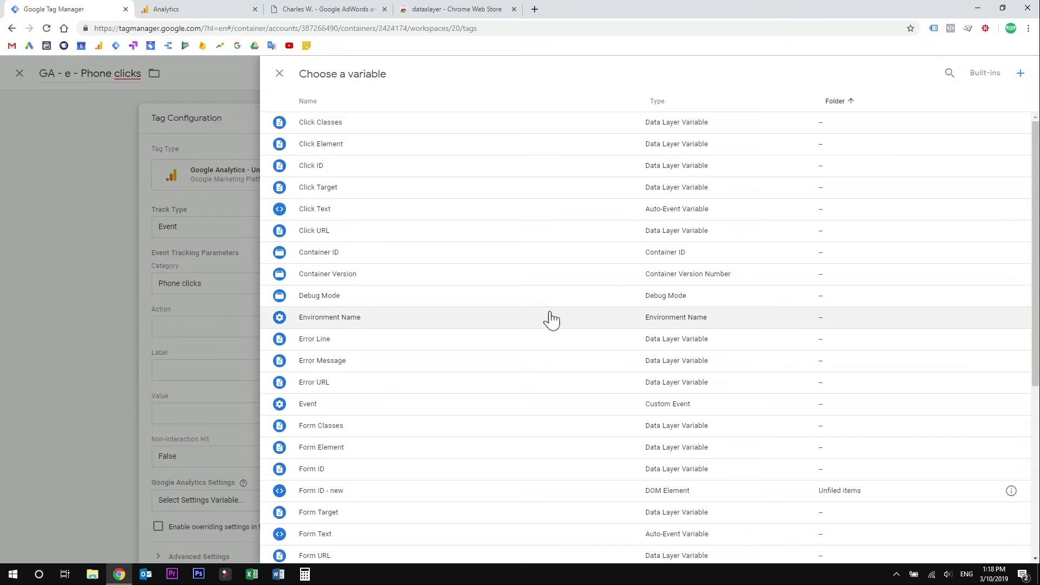
pyautogui.click(339, 210)
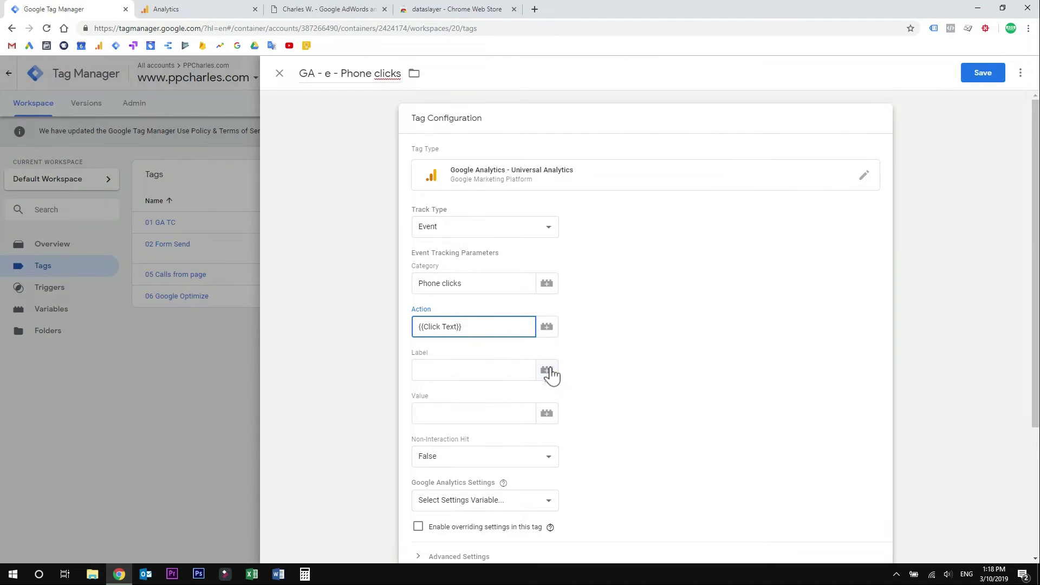
pyautogui.click(548, 370)
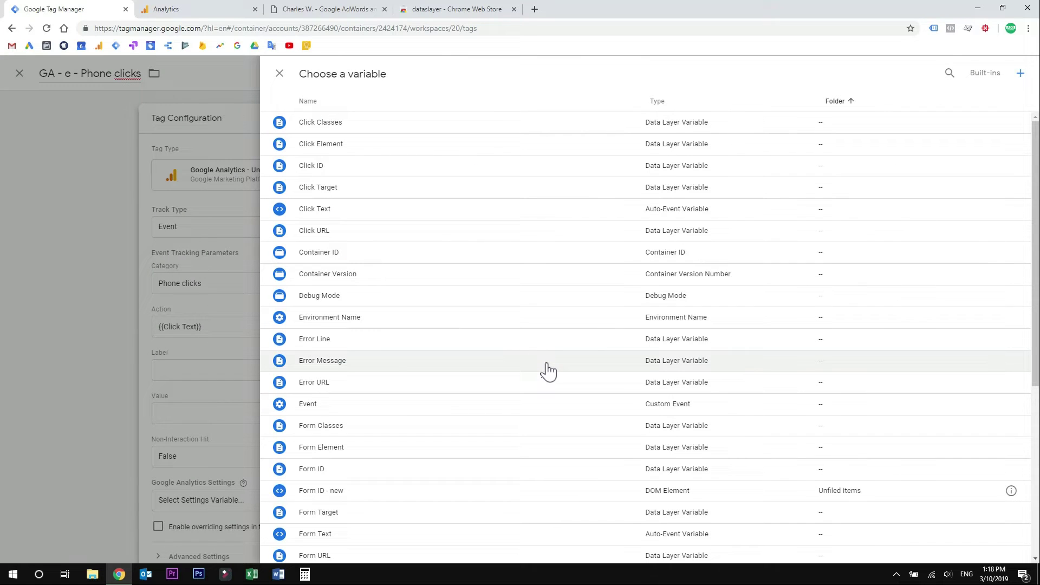
pyautogui.scroll(-3, 548, 372)
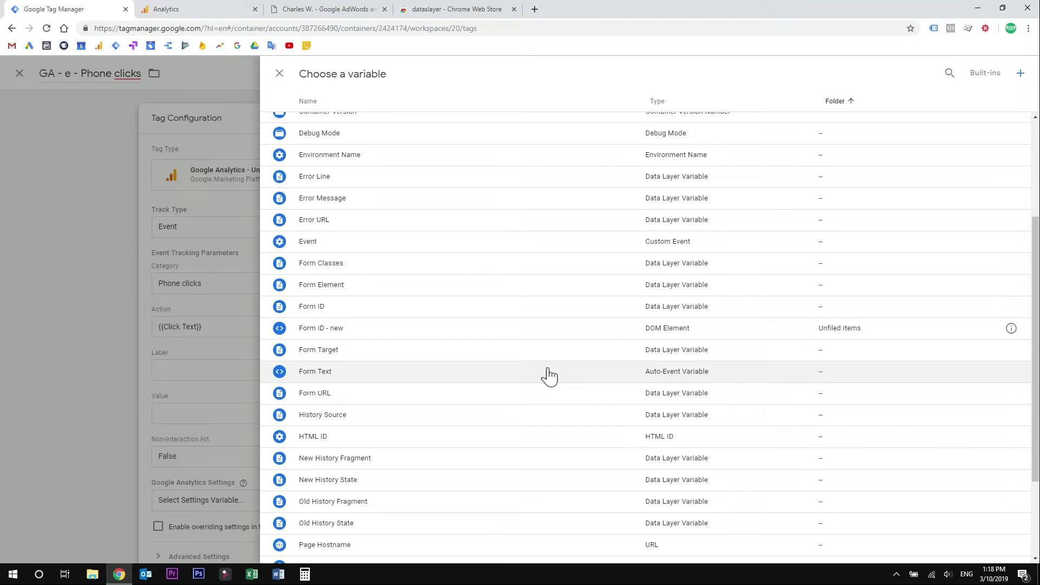
pyautogui.scroll(-2, 548, 374)
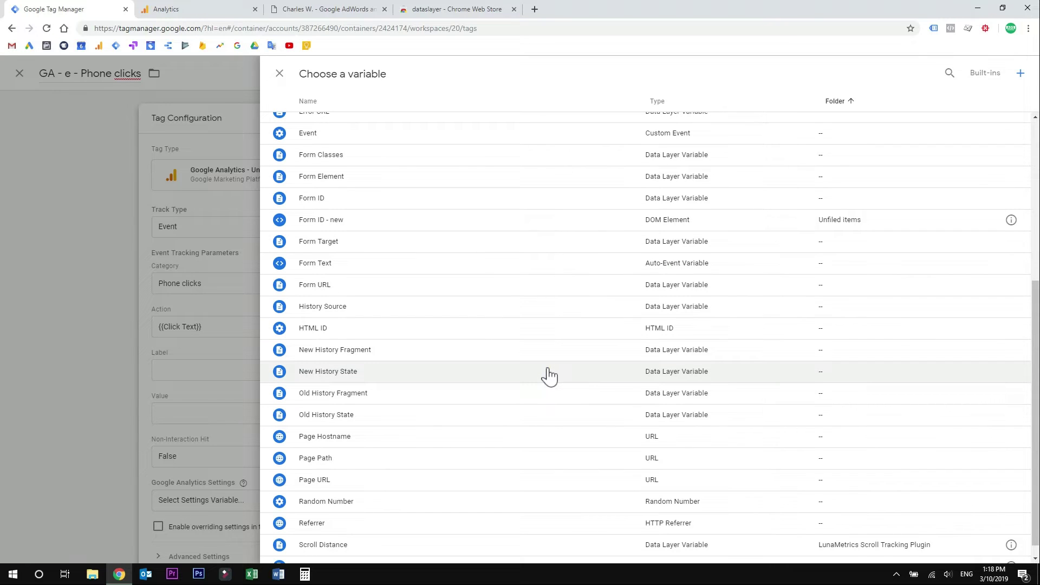
pyautogui.scroll(-1, 549, 375)
pyautogui.click(345, 469)
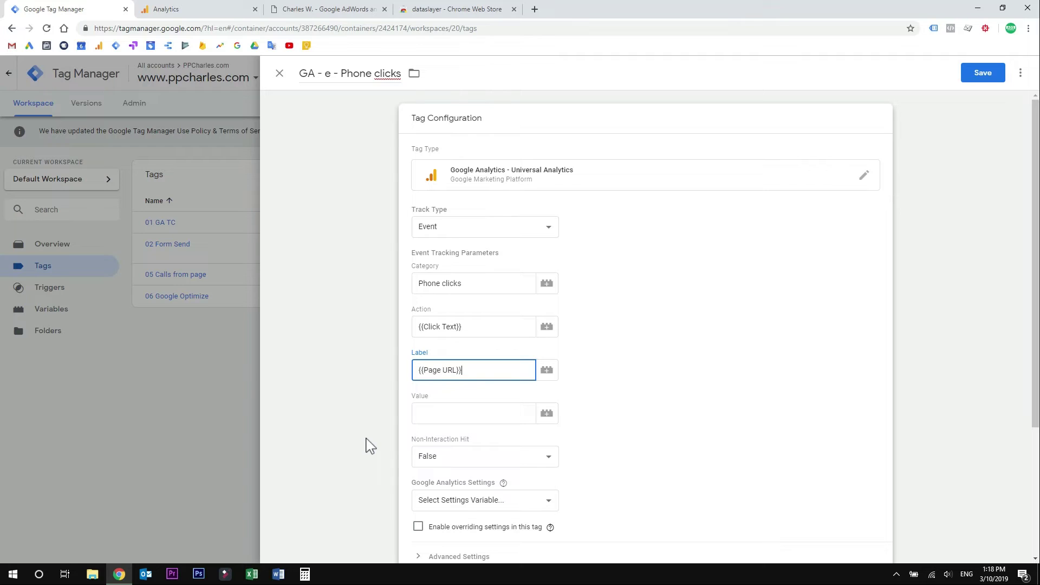
pyautogui.scroll(-1, 370, 445)
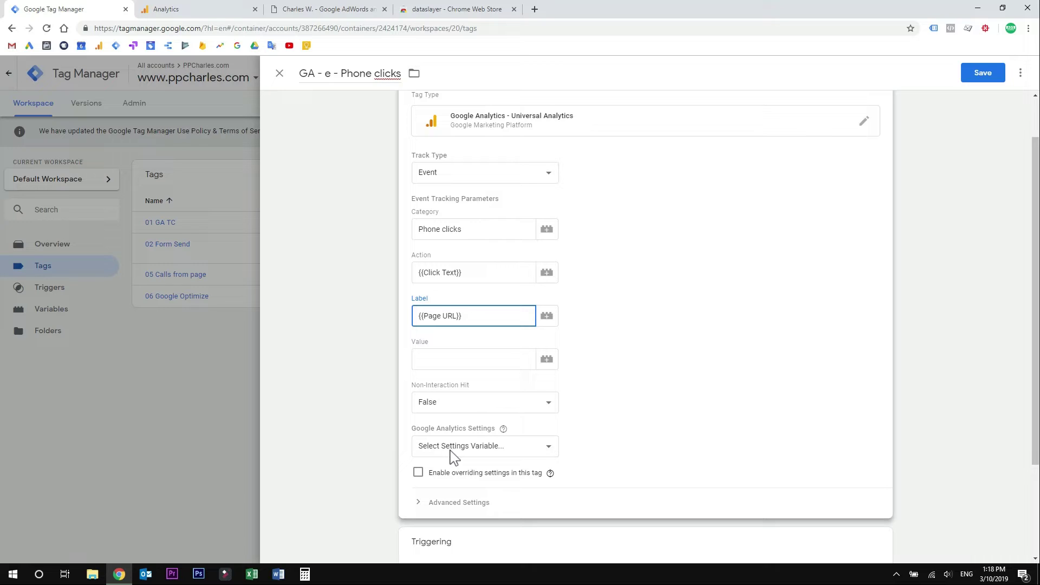
# - Create a new Google Analytics Settings variable for the tag and name it "GA id"
pyautogui.click(510, 447)
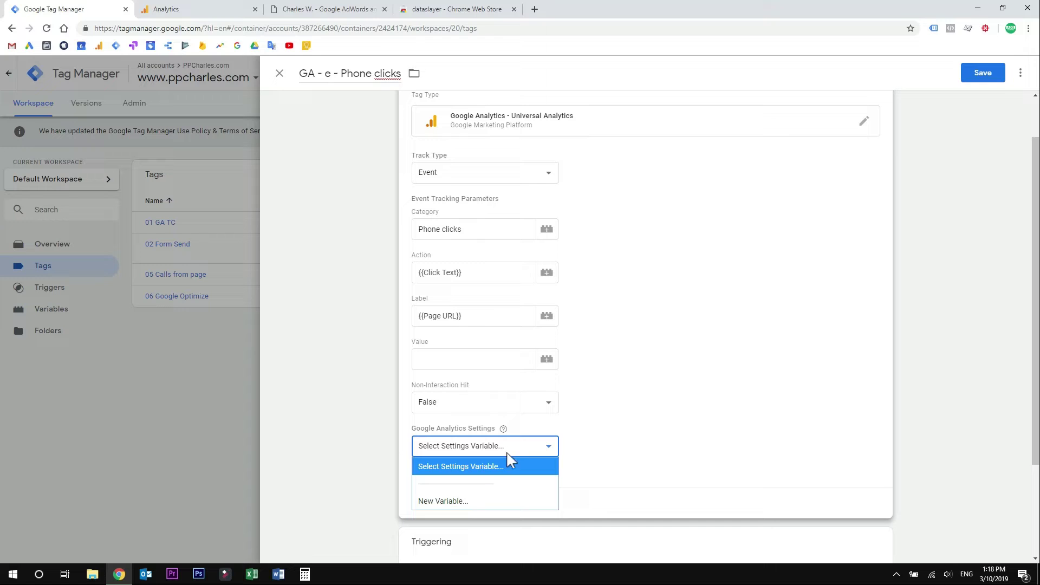
pyautogui.click(472, 503)
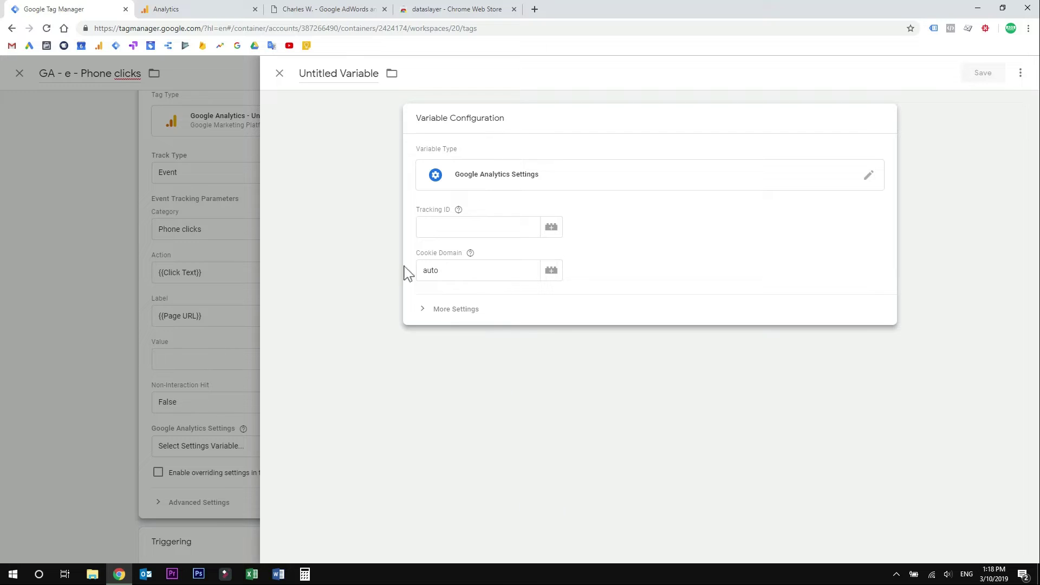
pyautogui.moveTo(376, 73); pyautogui.dragTo(295, 70)
pyautogui.press('BackSpace')
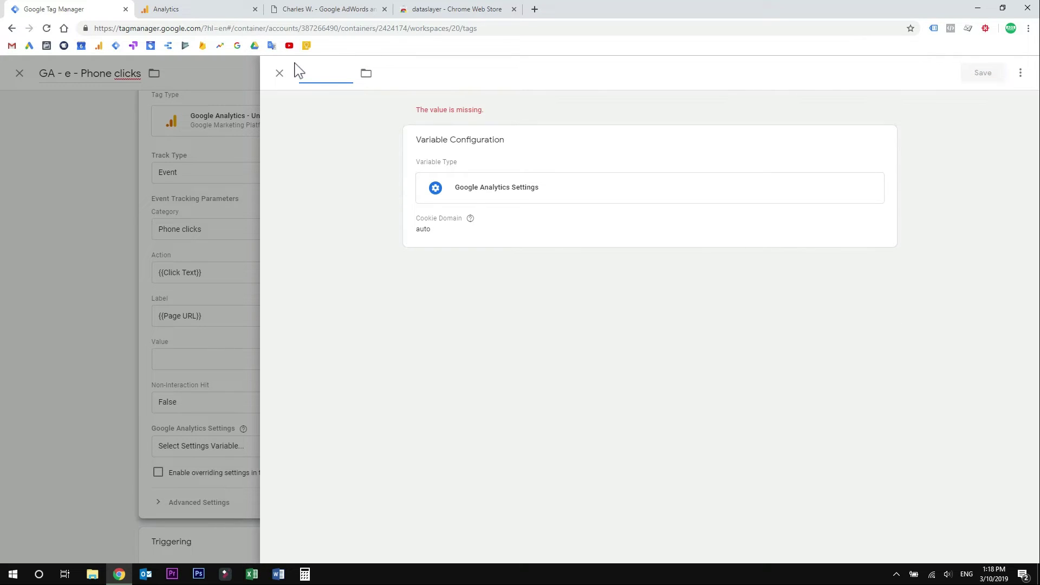
pyautogui.write('GA id')
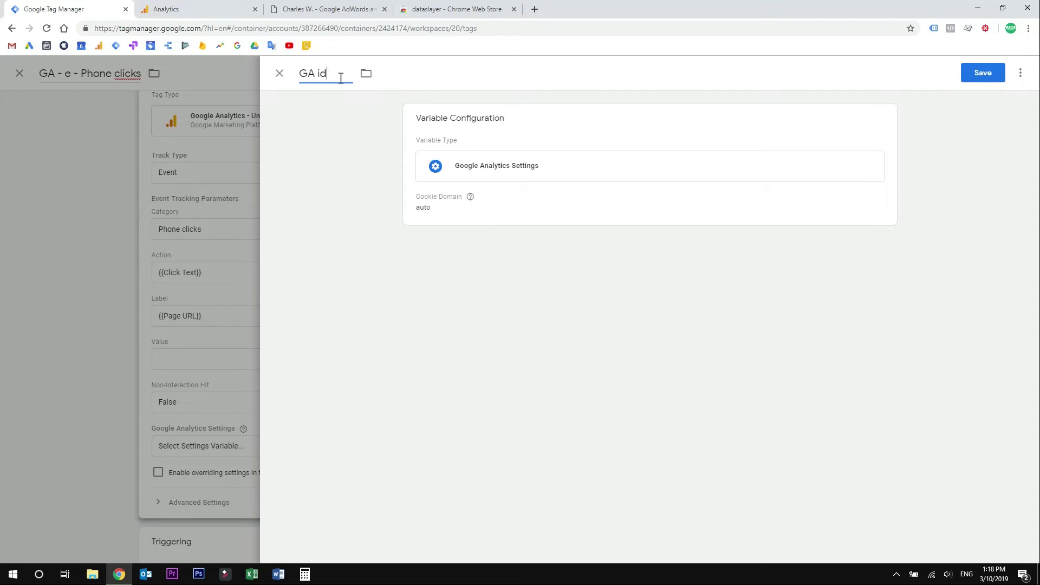
pyautogui.click(599, 217)
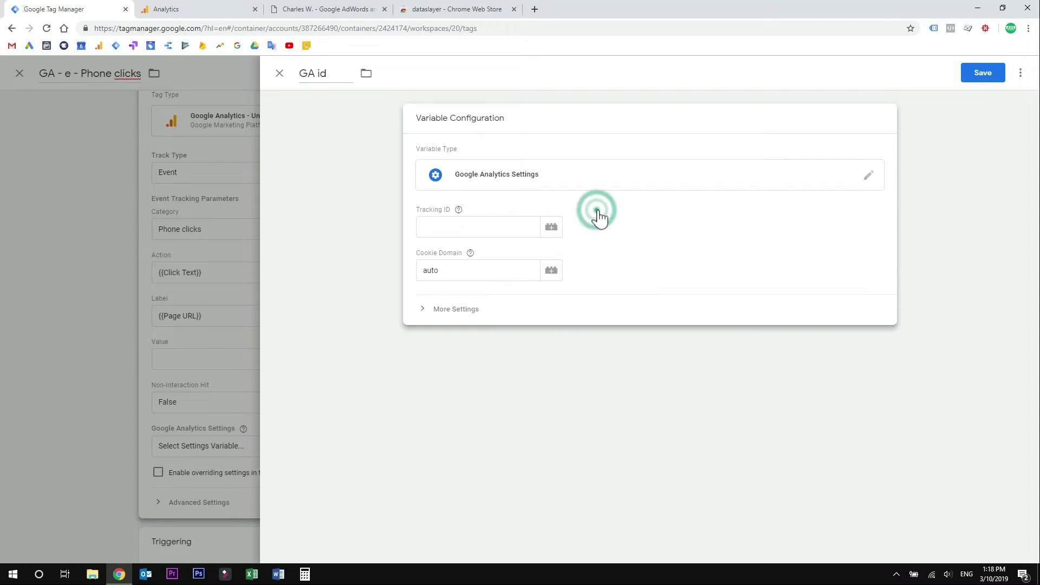
# - Copy the tracking ID from the PPCharles.com property settings in Analytics and paste it into the variable's Tracking ID in Tag Manager
pyautogui.click(429, 220)
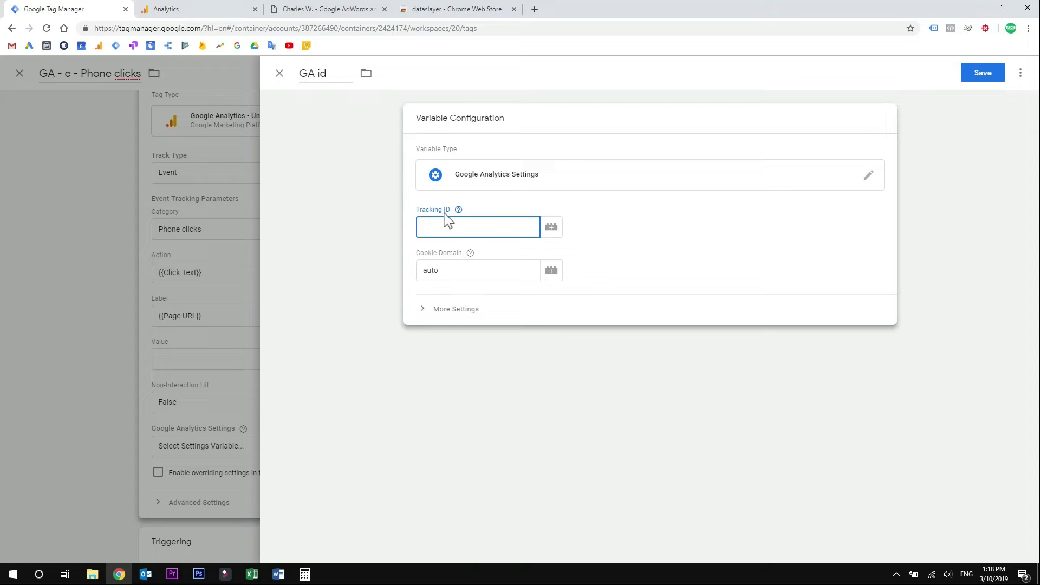
pyautogui.click(230, 10)
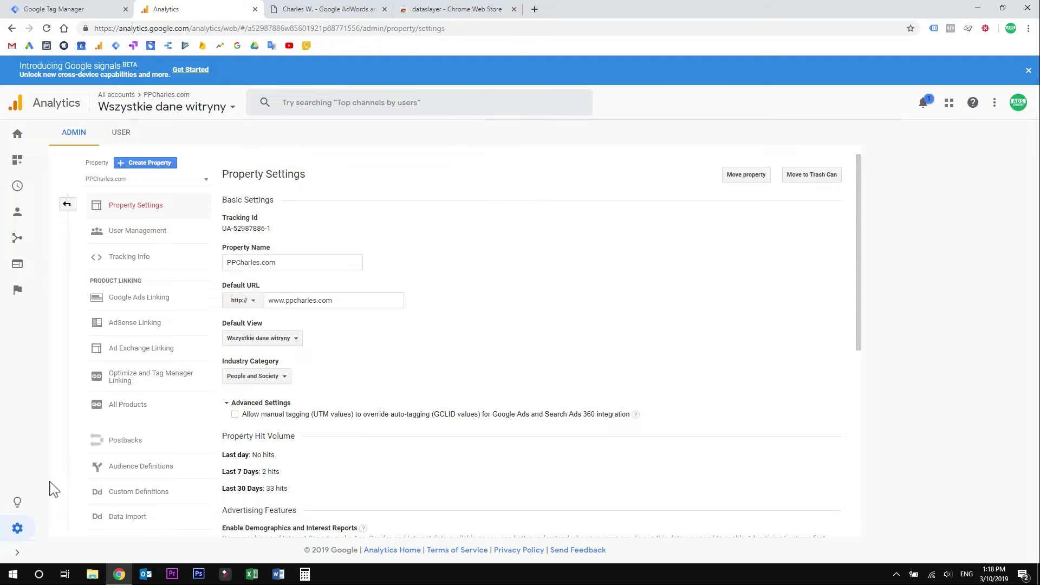
pyautogui.click(32, 433)
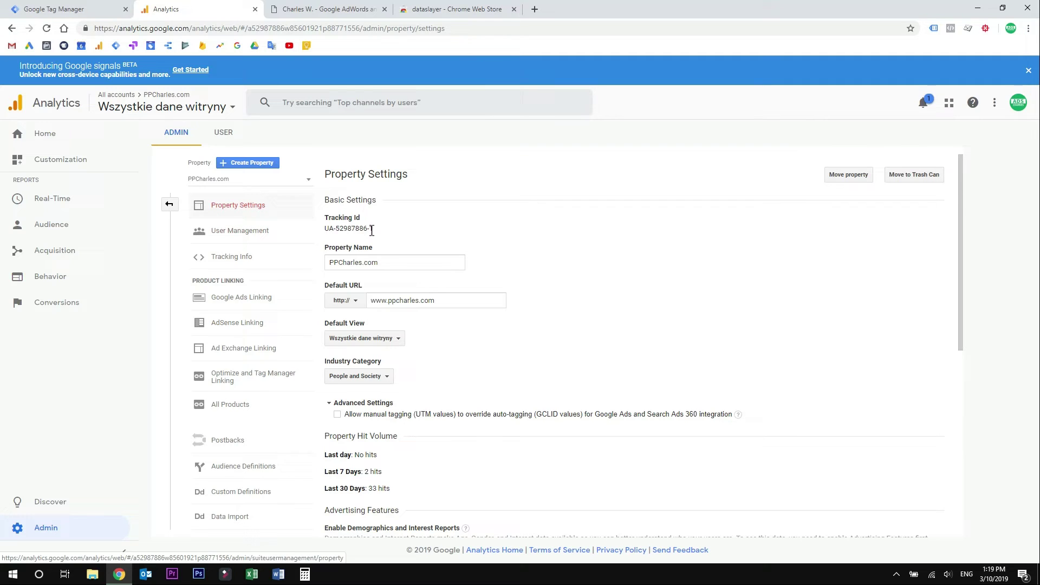
pyautogui.moveTo(375, 229); pyautogui.dragTo(325, 230)
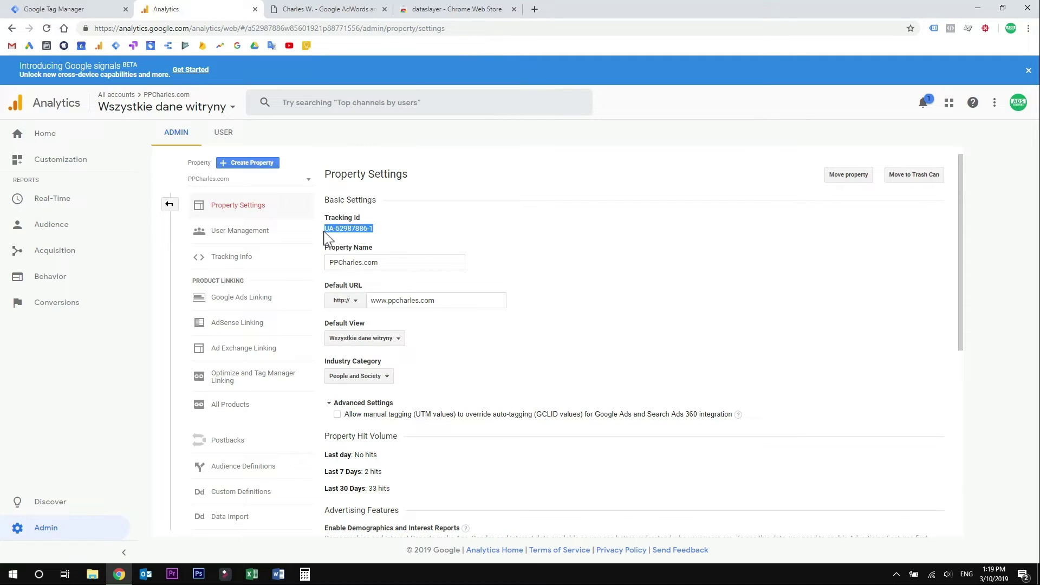
pyautogui.rightClick(335, 234)
pyautogui.click(345, 240)
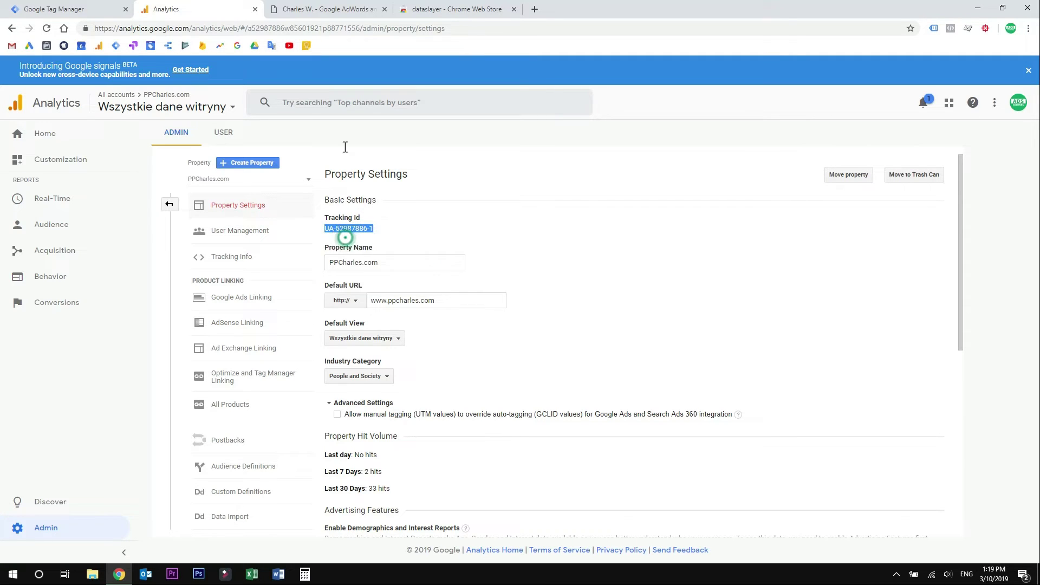
pyautogui.click(112, 9)
pyautogui.rightClick(453, 229)
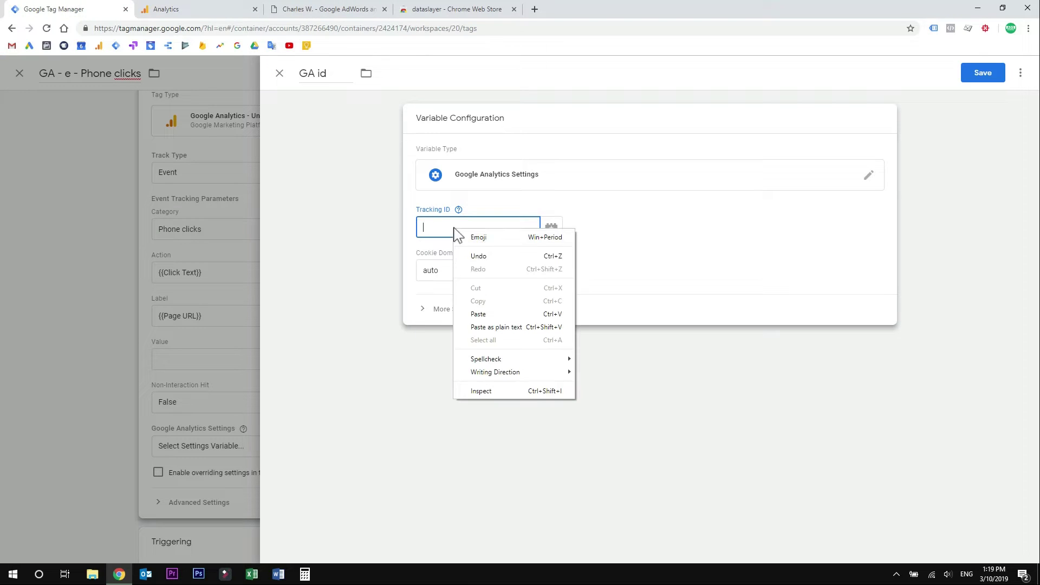
pyautogui.click(478, 314)
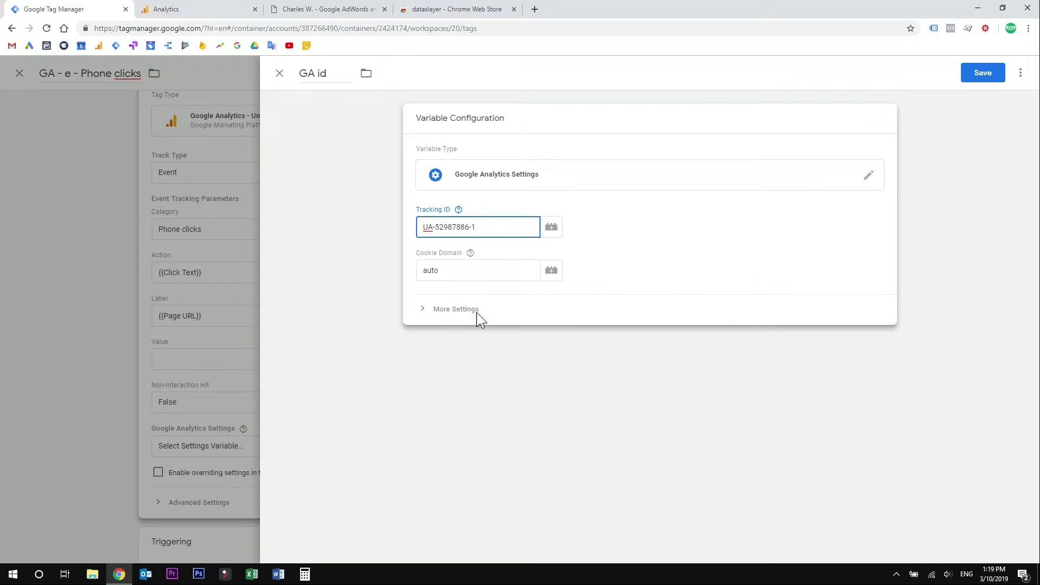
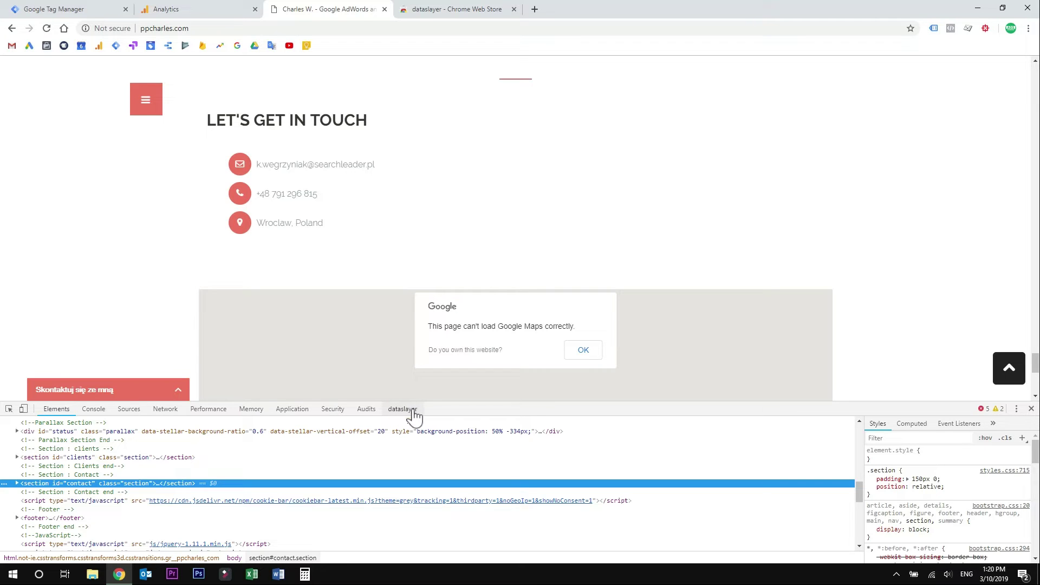
# - Show the dataslayer output for ppcharles.com and clear its recorded history
pyautogui.click(404, 414)
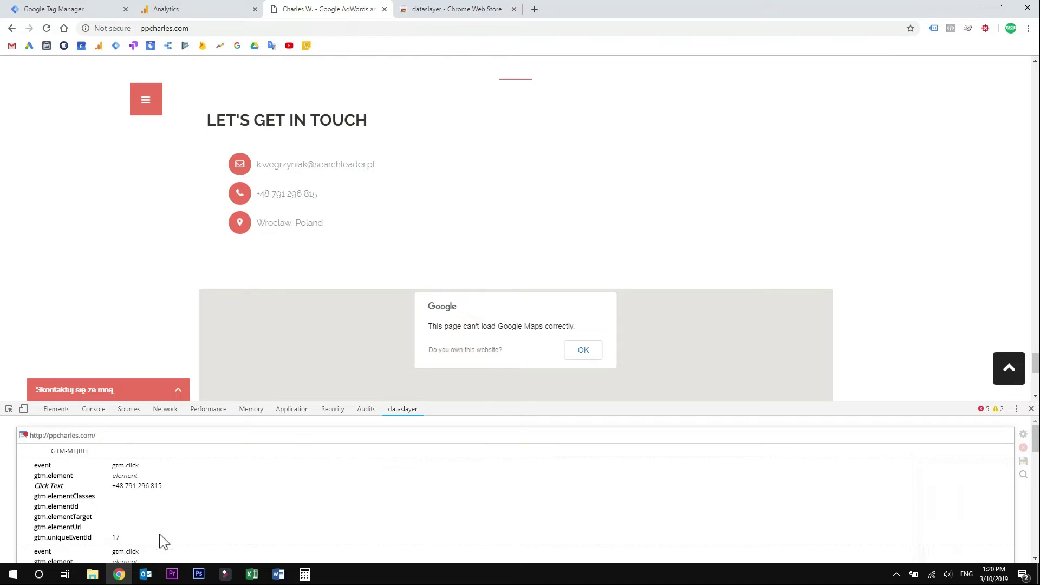
pyautogui.click(1023, 448)
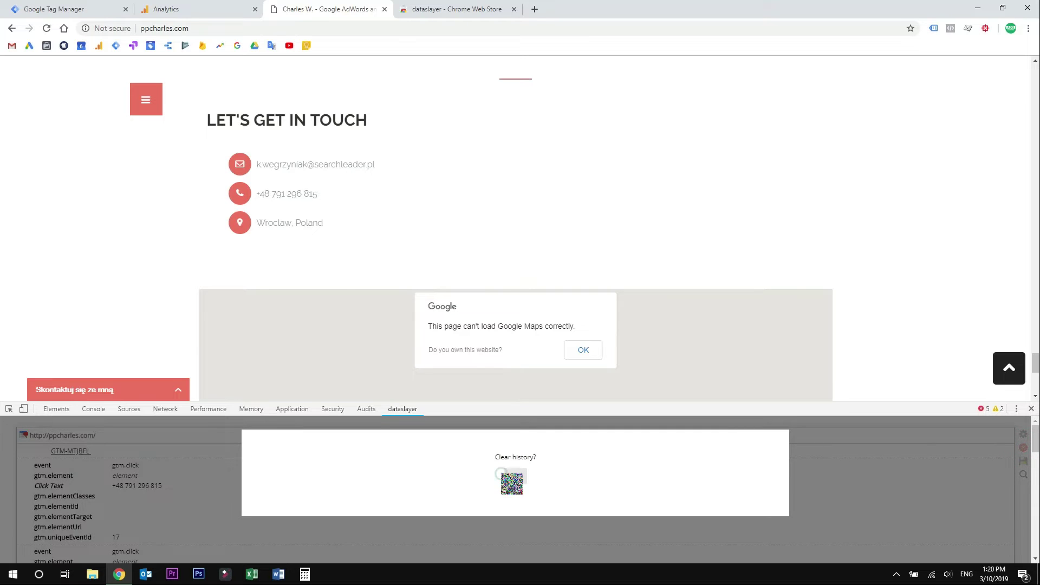
pyautogui.click(507, 477)
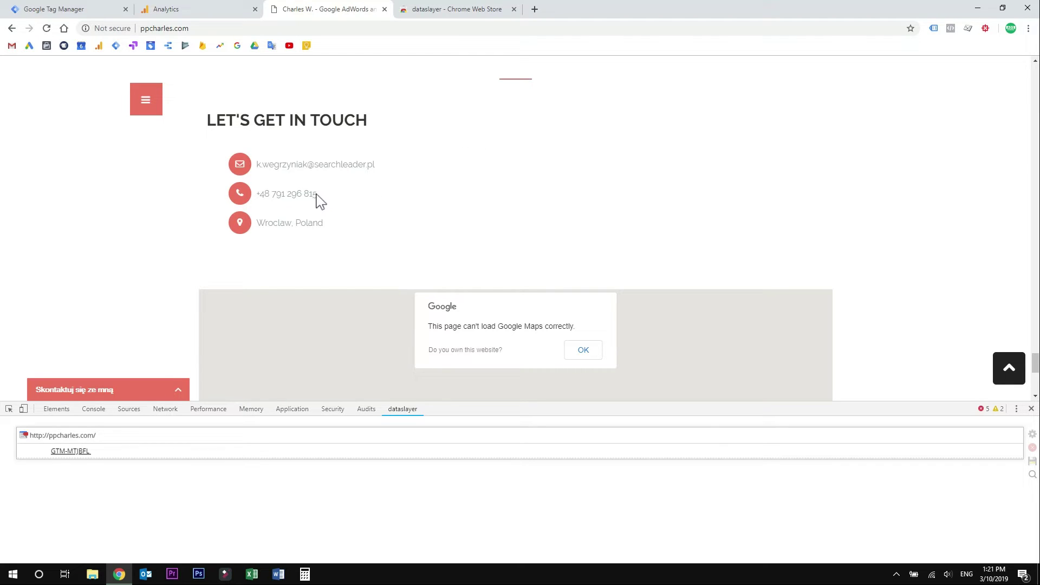
# - Trigger test events on the phone number, location and e-mail in the contact section and examine the Click Text recorded for each
pyautogui.click(299, 195)
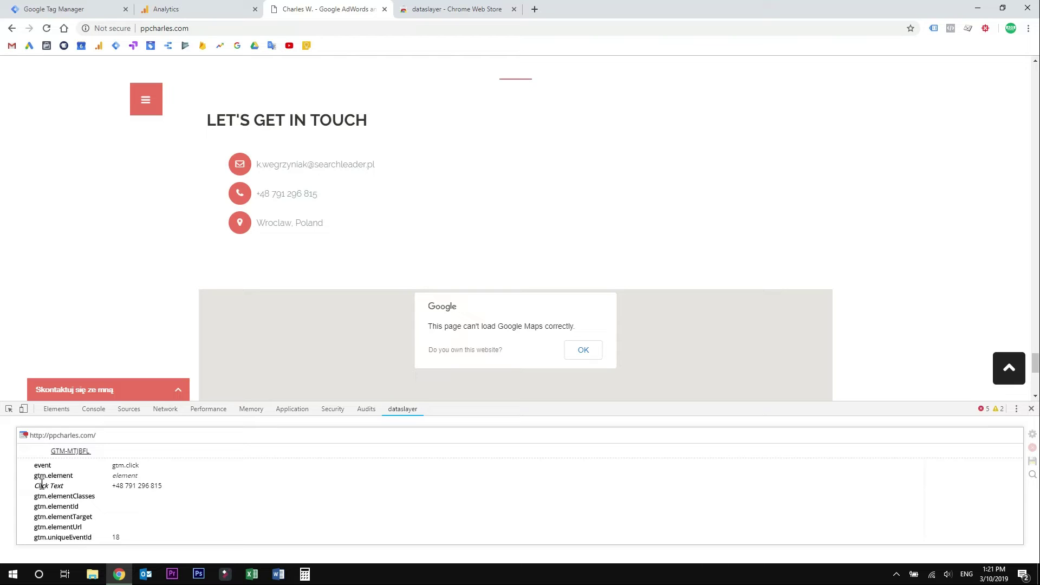
pyautogui.moveTo(113, 486); pyautogui.dragTo(174, 495)
pyautogui.click(279, 223)
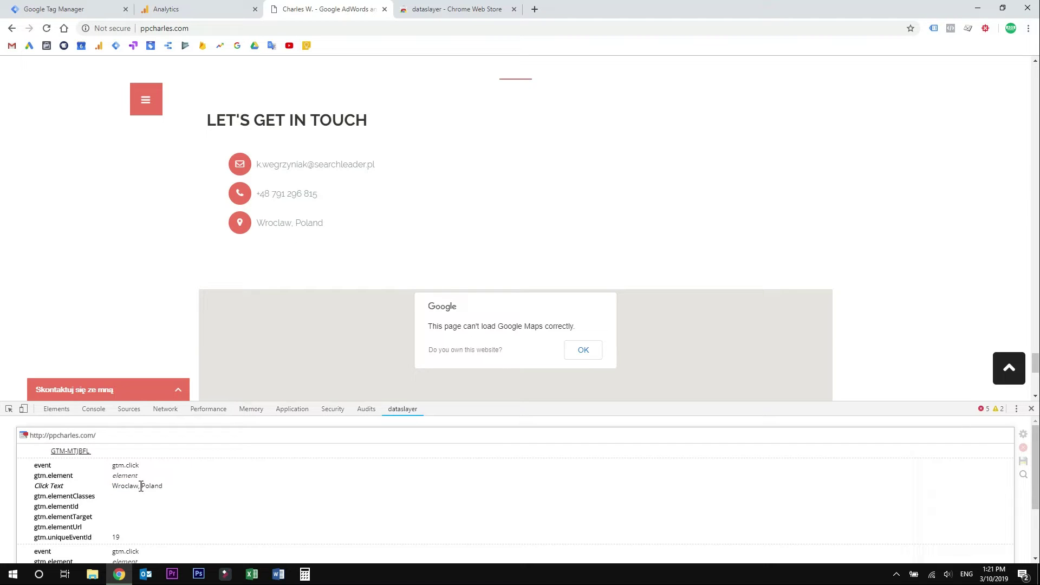
pyautogui.click(341, 164)
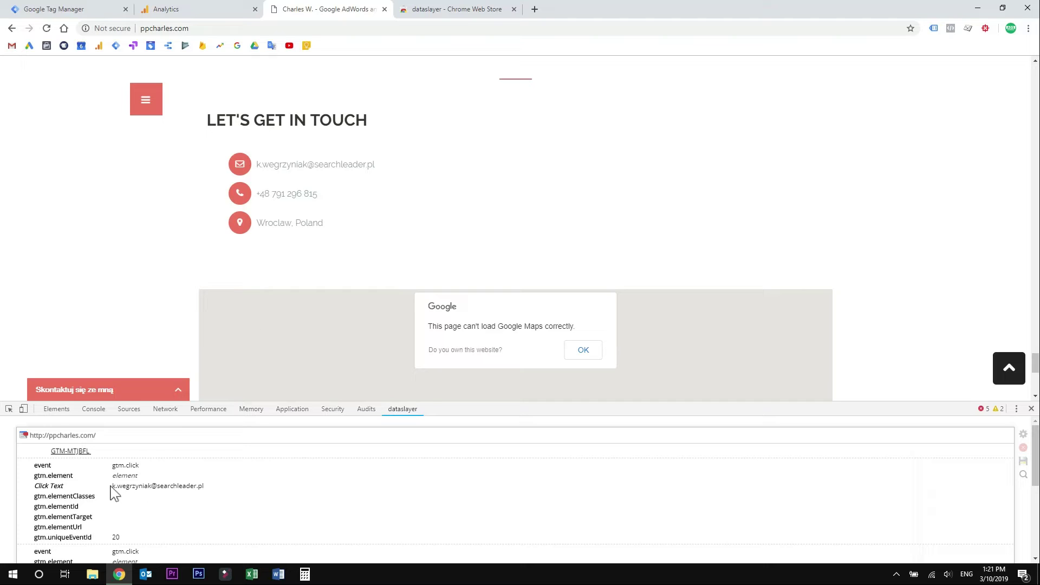
pyautogui.moveTo(115, 486); pyautogui.dragTo(199, 483)
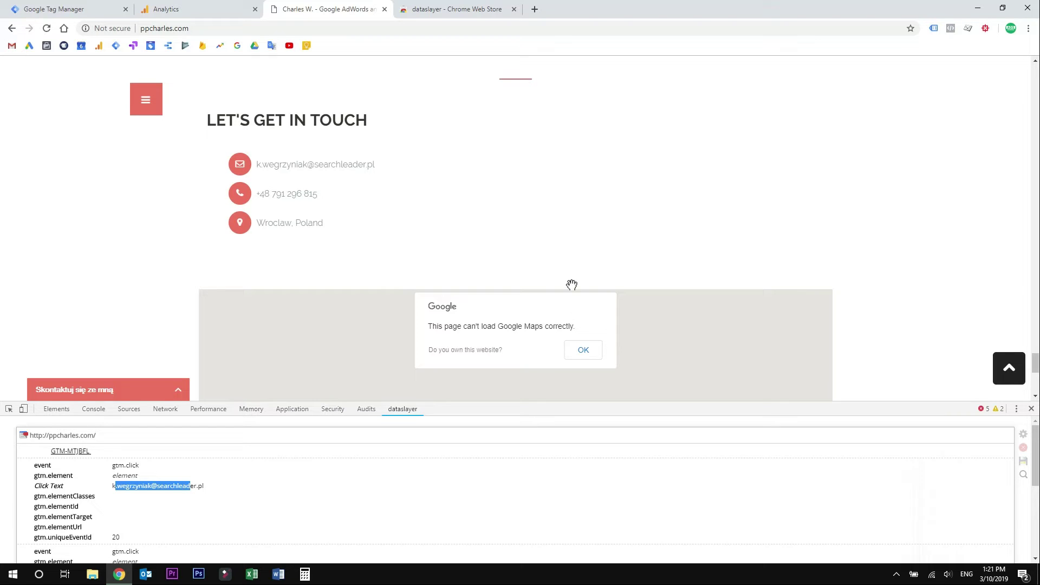
# - Expand the site menu, visit the Courses and Contact sections, and examine the Click Text that dataslayer records
pyautogui.click(149, 99)
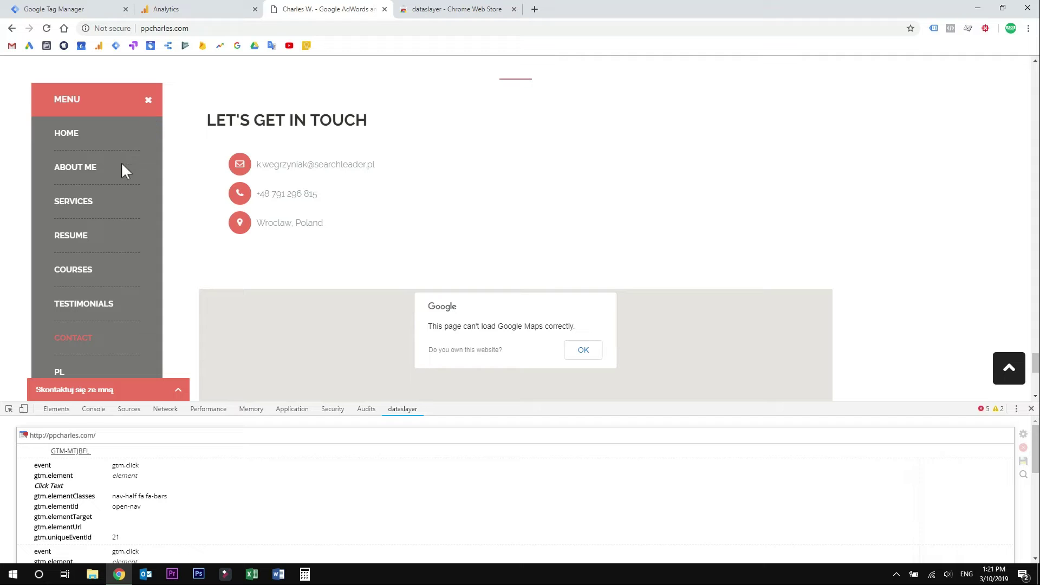
pyautogui.click(74, 277)
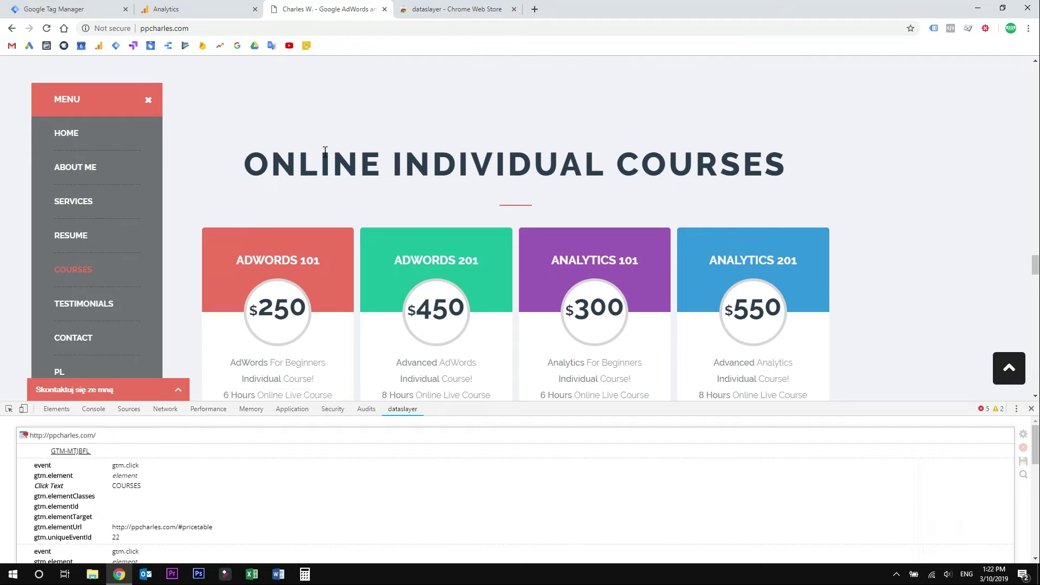
pyautogui.scroll(-10, 325, 153)
pyautogui.click(74, 338)
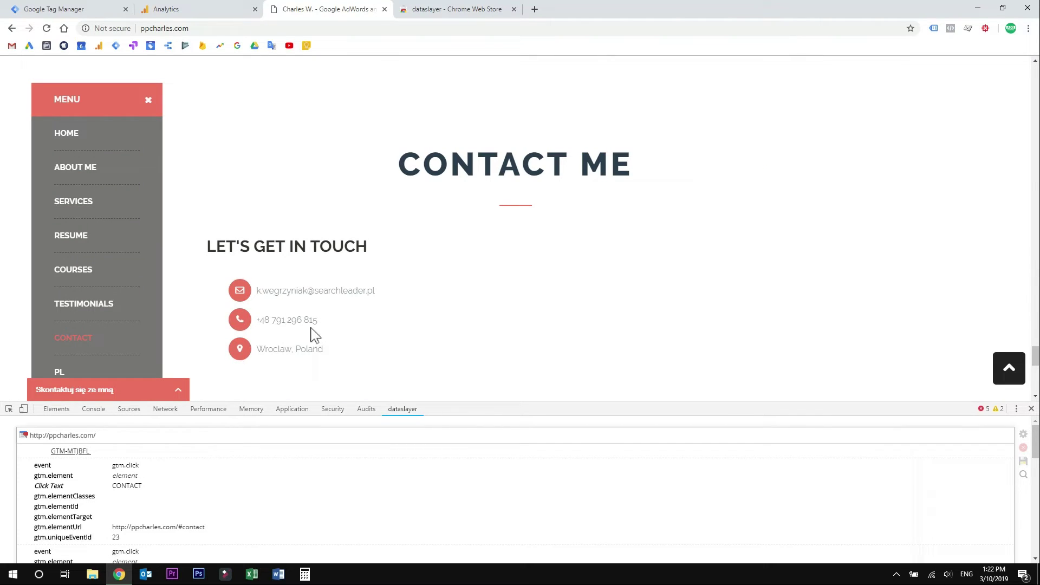
# - Trigger an event on the contact section's phone number and copy its Click Text value from dataslayer
pyautogui.moveTo(317, 321); pyautogui.dragTo(302, 321)
pyautogui.moveTo(164, 486); pyautogui.dragTo(108, 488)
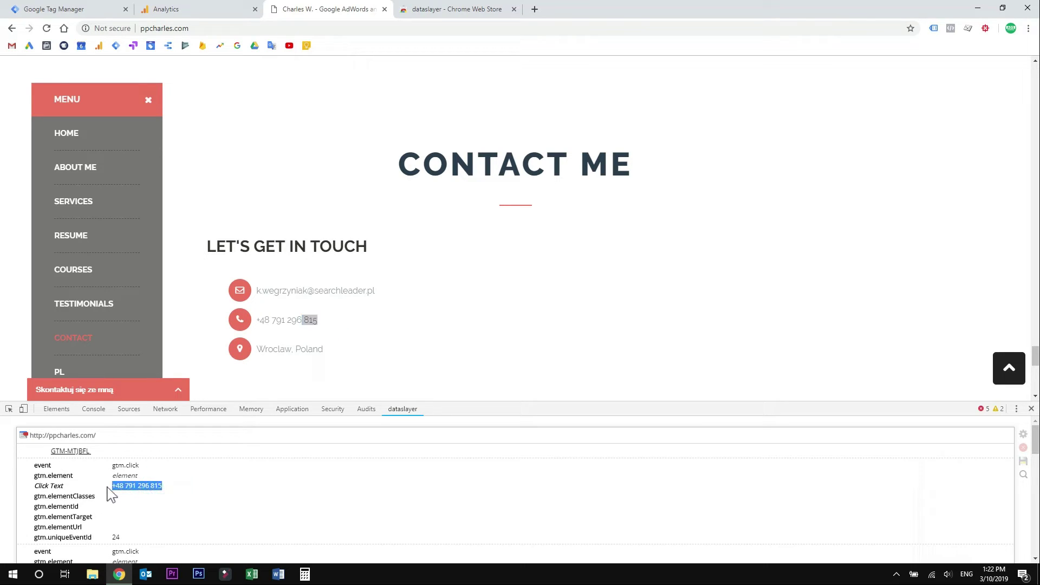
pyautogui.rightClick(136, 490)
pyautogui.click(147, 497)
# - Switch to Google Tag Manager, start a new trigger for the phone clicks tag and name it "Phone number clicks"
pyautogui.click(60, 9)
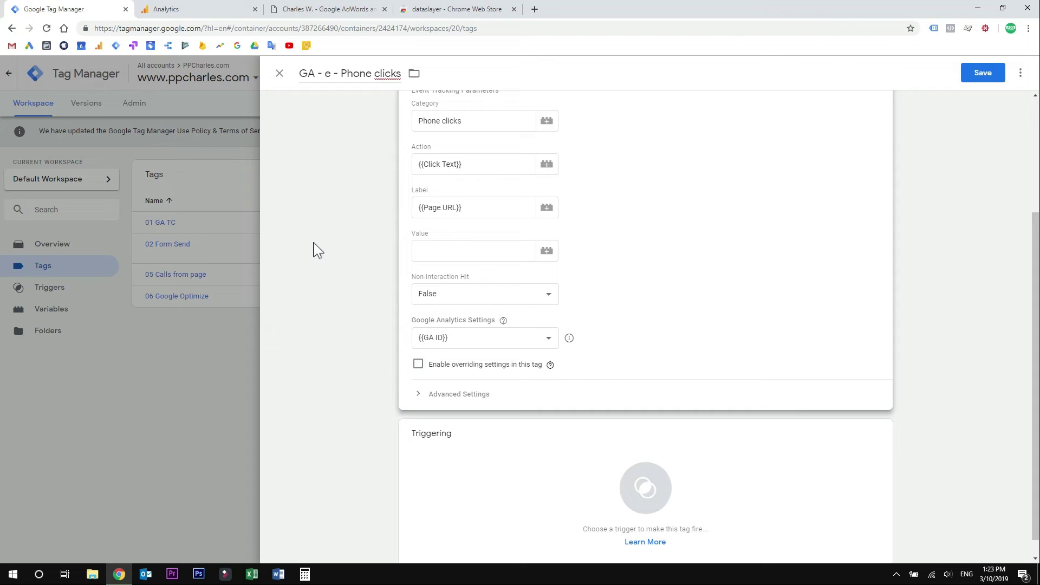
pyautogui.scroll(-1, 320, 252)
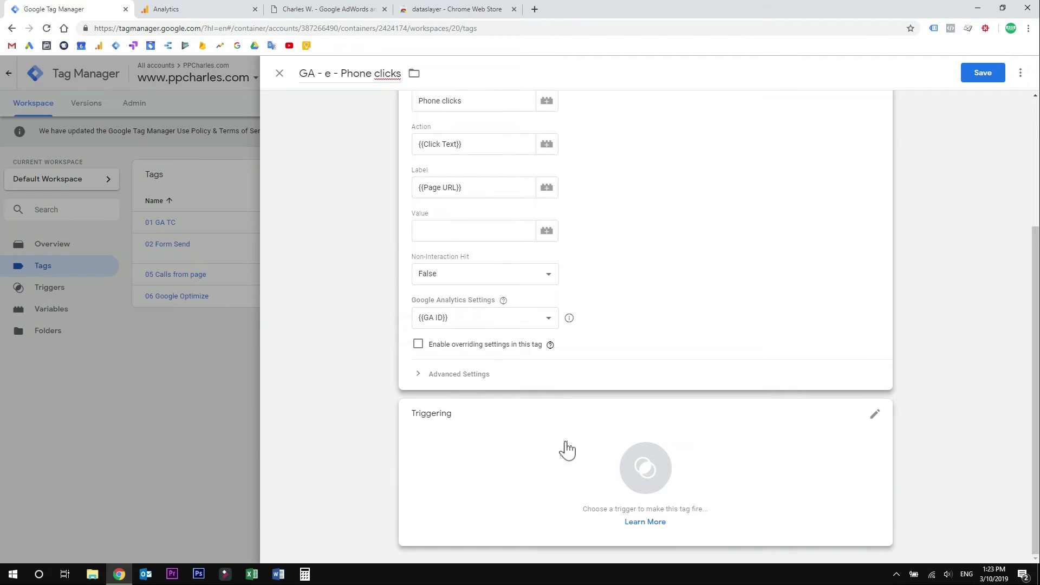
pyautogui.click(614, 459)
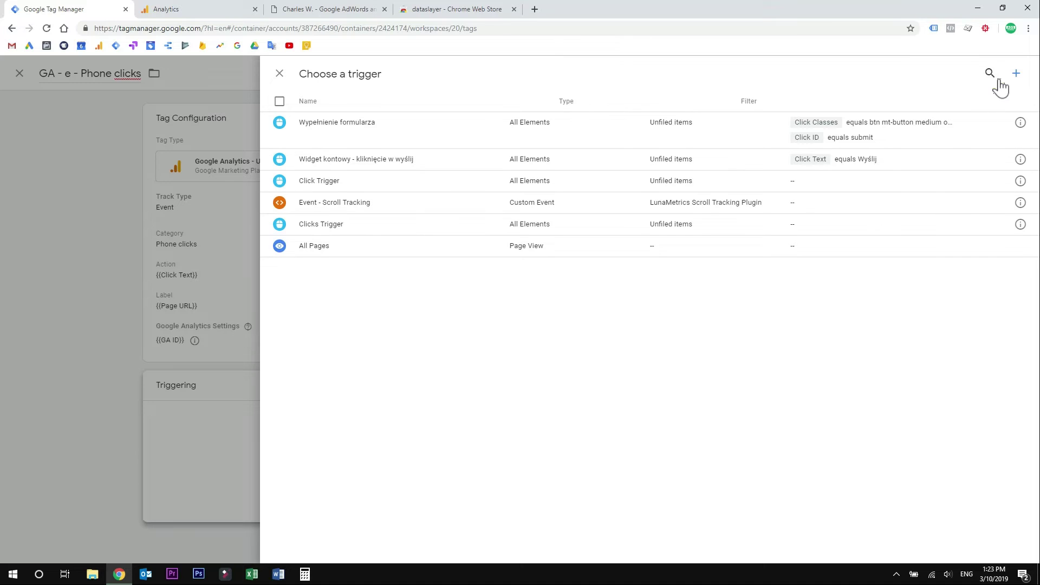
pyautogui.click(1017, 74)
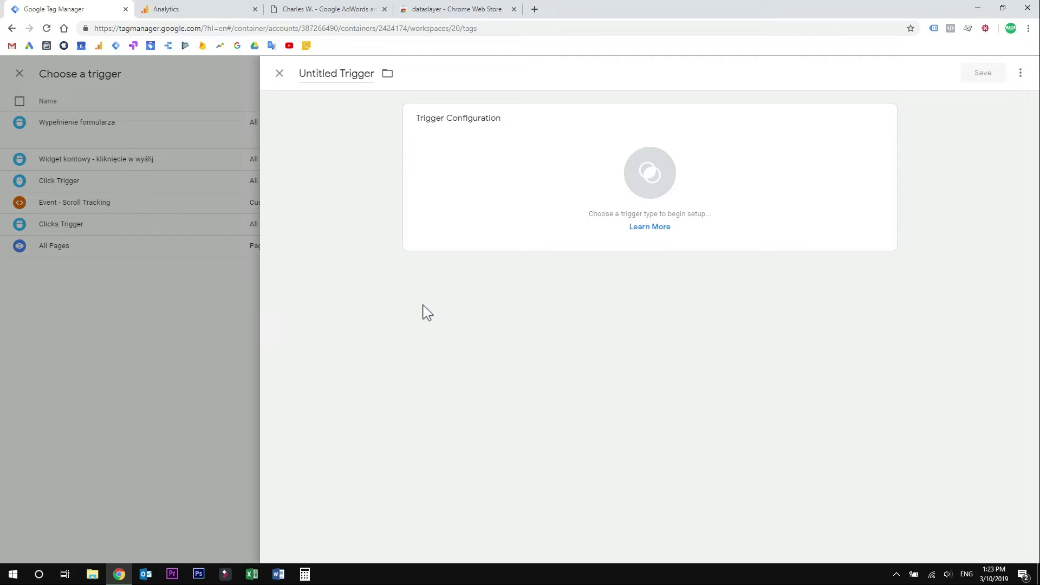
pyautogui.click(340, 73)
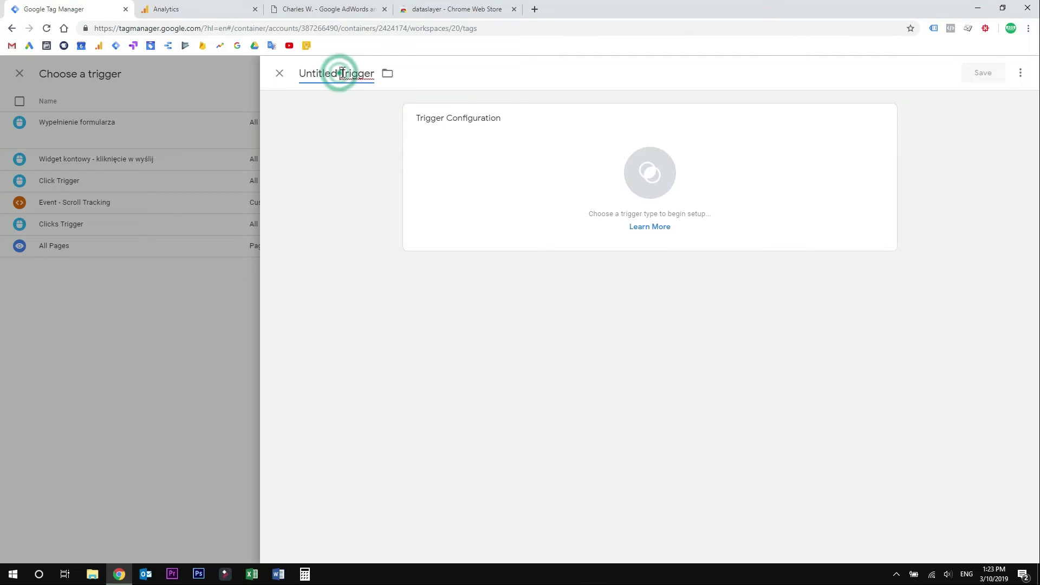
pyautogui.hotkey('ctrl', 'a')
pyautogui.write('P')
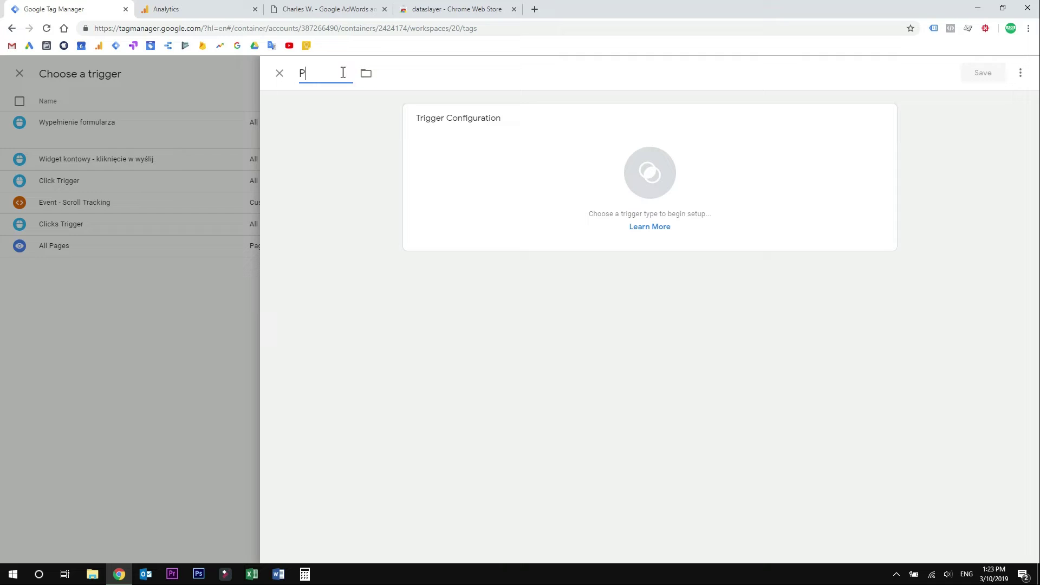
pyautogui.write('hone number clicks')
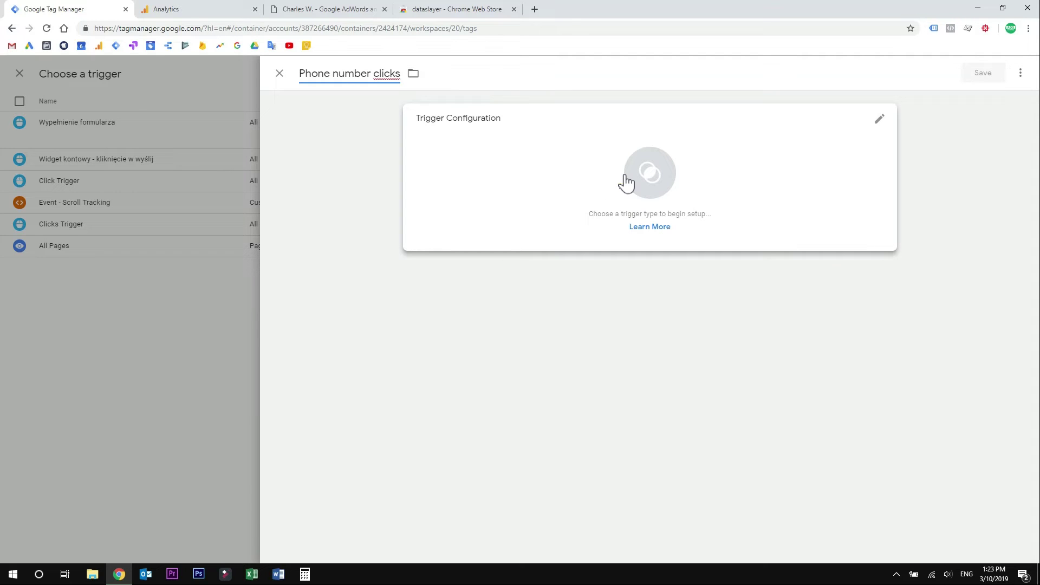
# - Set the trigger type to Click - All Elements and make it fire on Some Clicks
pyautogui.click(643, 186)
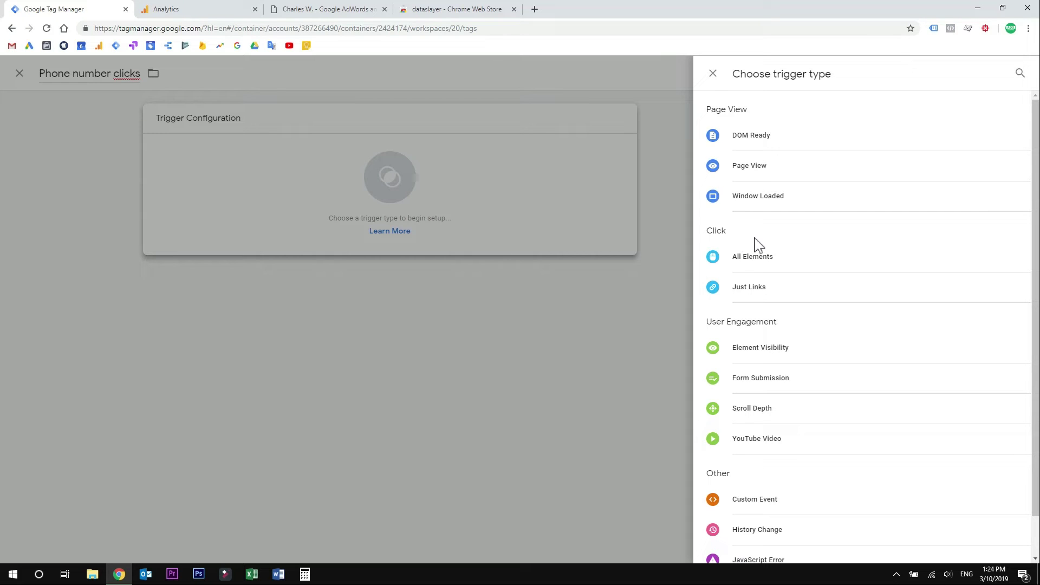
pyautogui.click(797, 259)
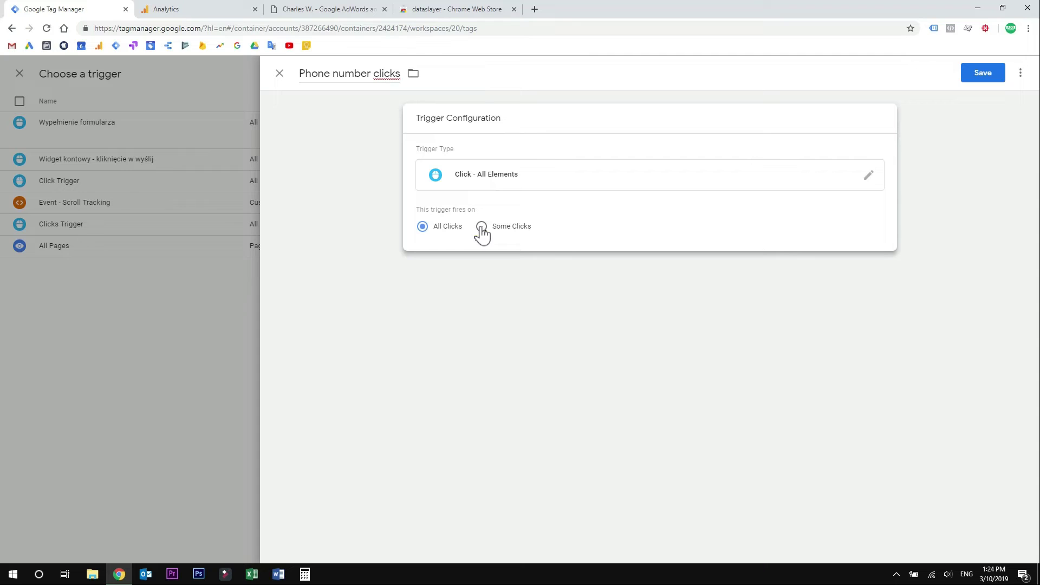
pyautogui.click(482, 228)
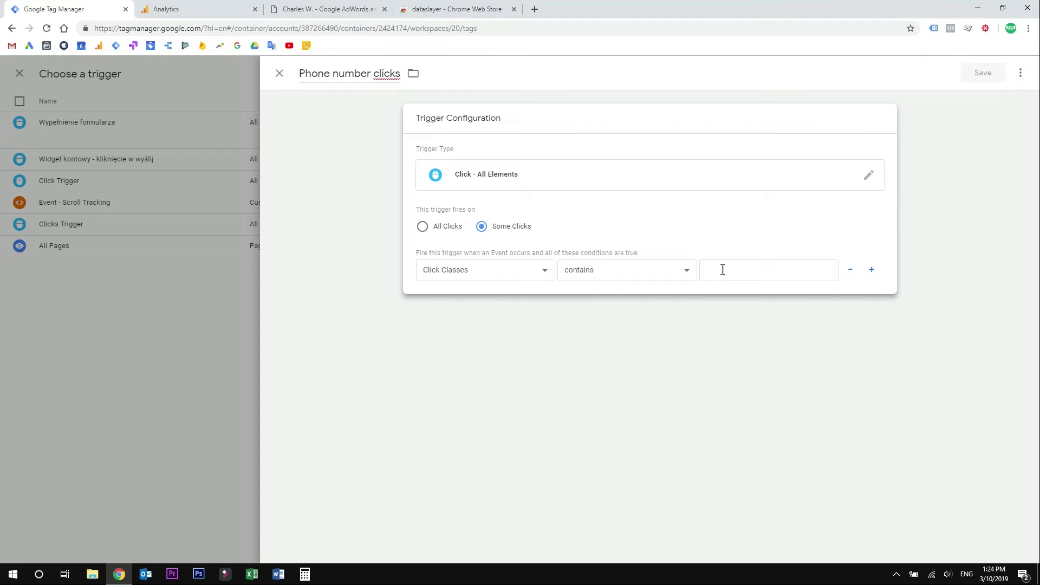
# - Set the firing condition to Click Text equals the copied phone number, removing the spaces in front of the number
pyautogui.click(472, 273)
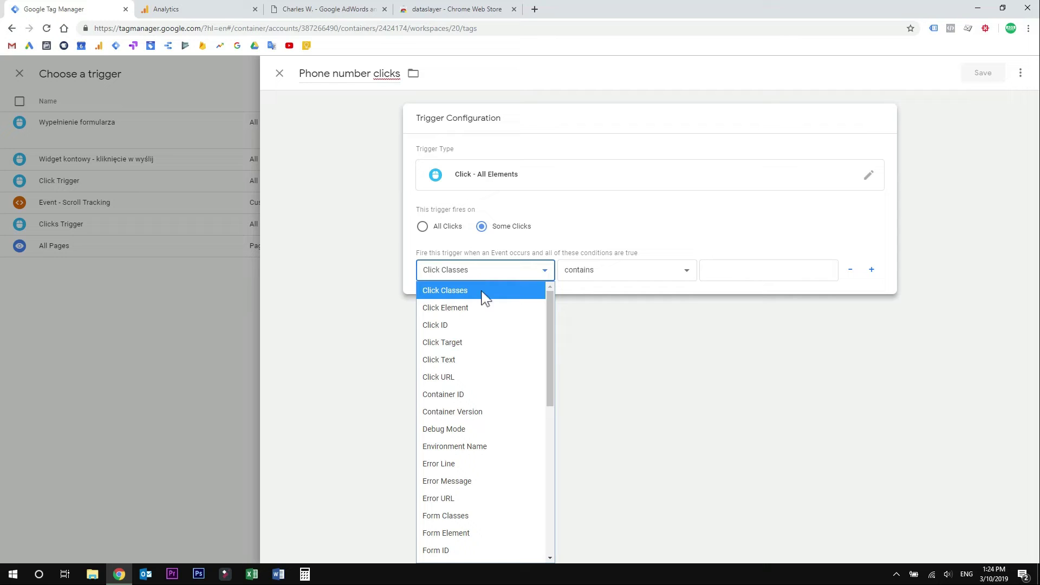
pyautogui.click(477, 361)
pyautogui.click(610, 270)
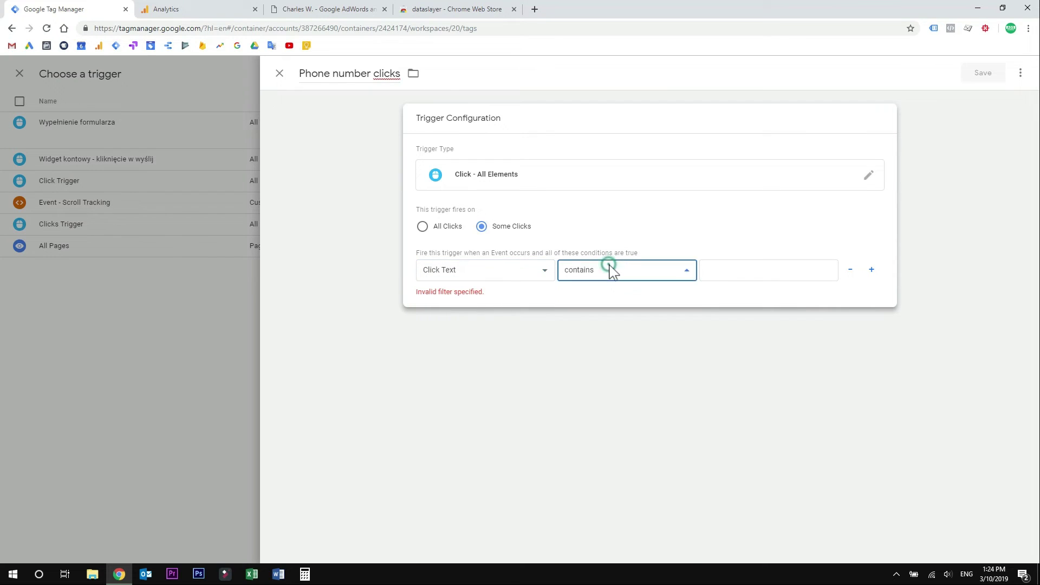
pyautogui.click(605, 288)
pyautogui.click(729, 271)
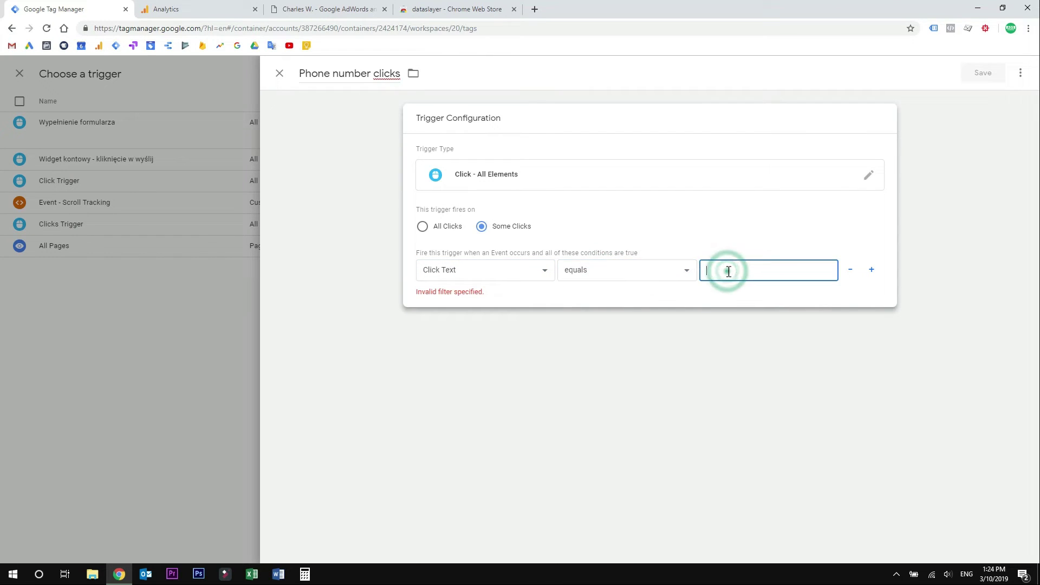
pyautogui.rightClick(730, 272)
pyautogui.click(759, 360)
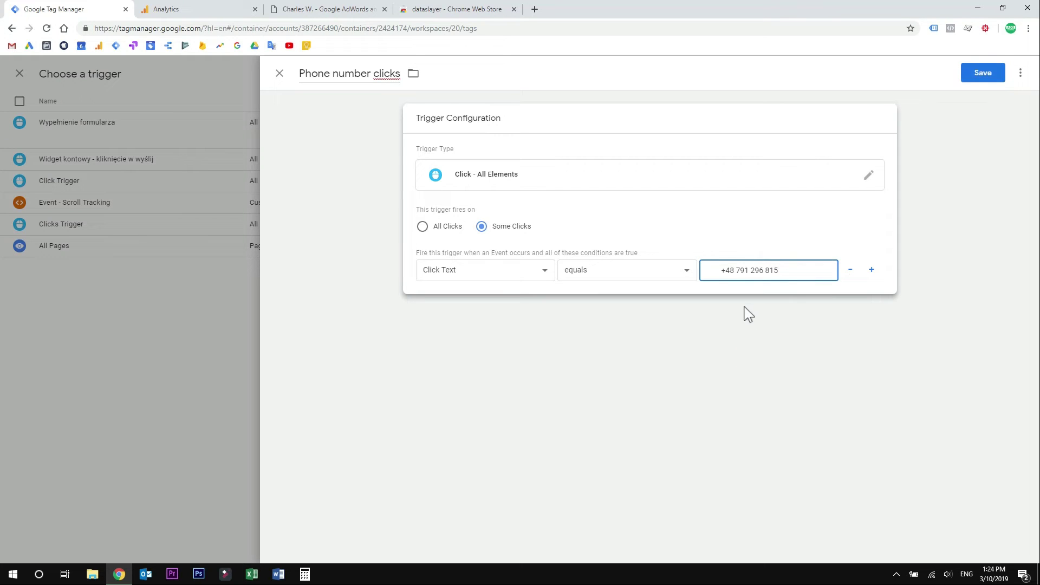
pyautogui.click(725, 270)
pyautogui.press('BackSpace')
pyautogui.click(779, 324)
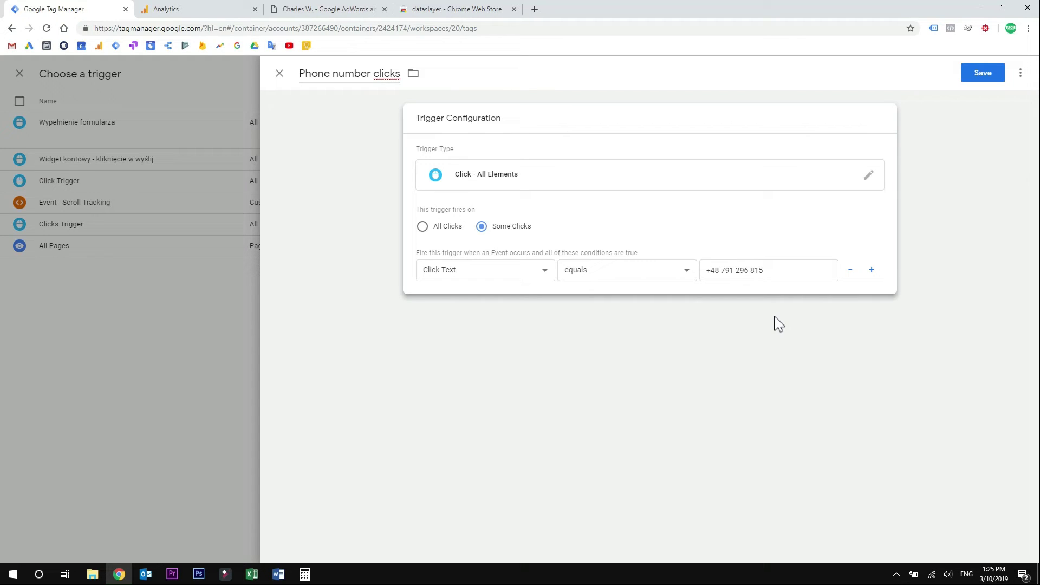
pyautogui.click(778, 271)
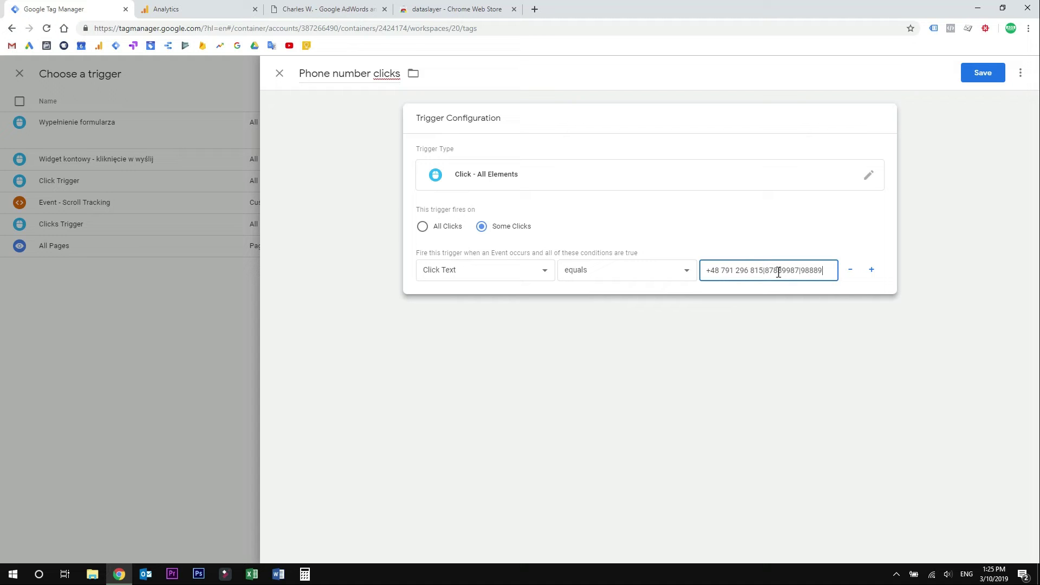
pyautogui.click(654, 272)
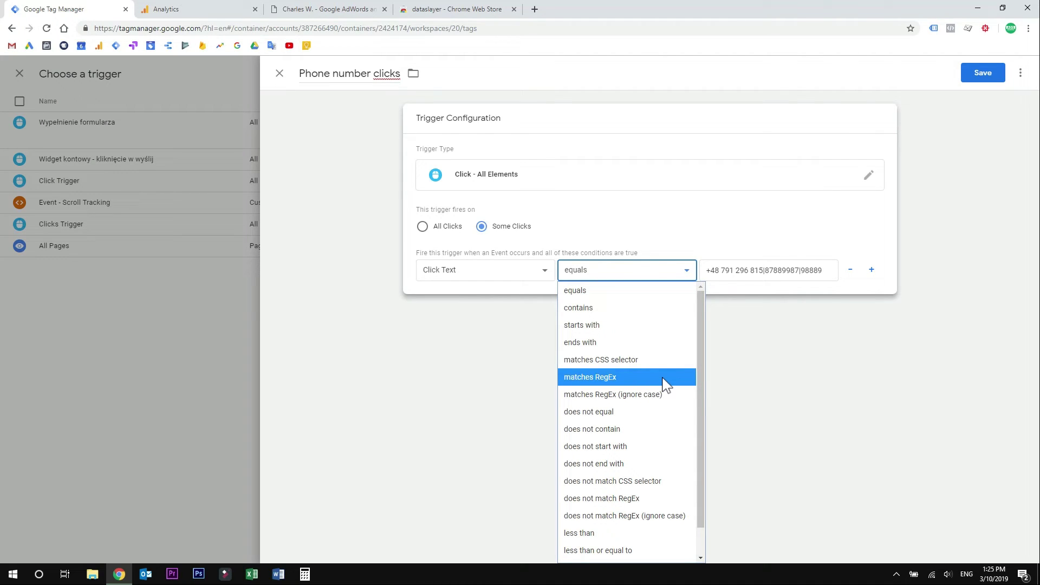
pyautogui.click(645, 292)
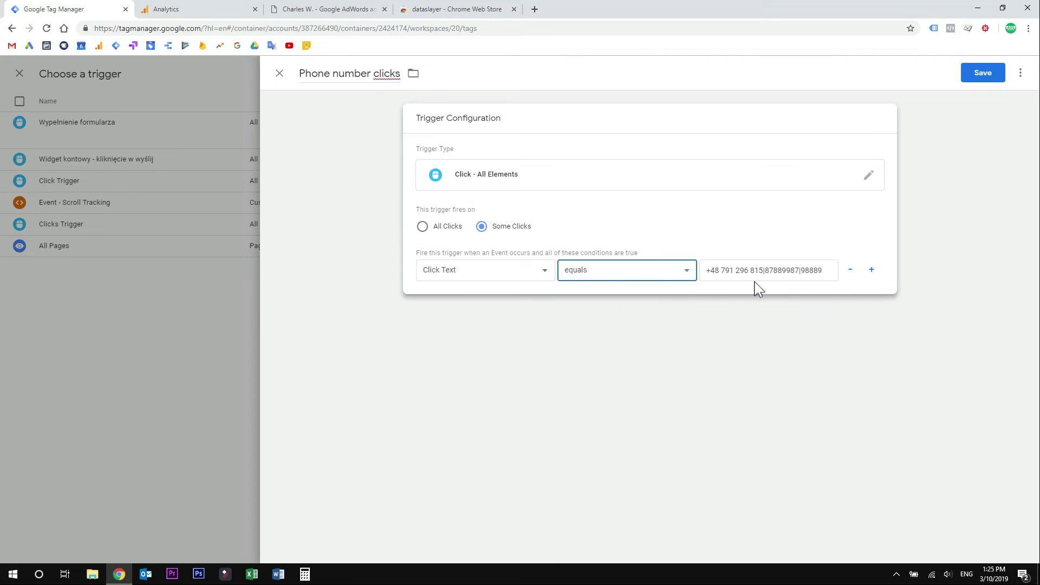
pyautogui.moveTo(764, 270); pyautogui.dragTo(852, 274)
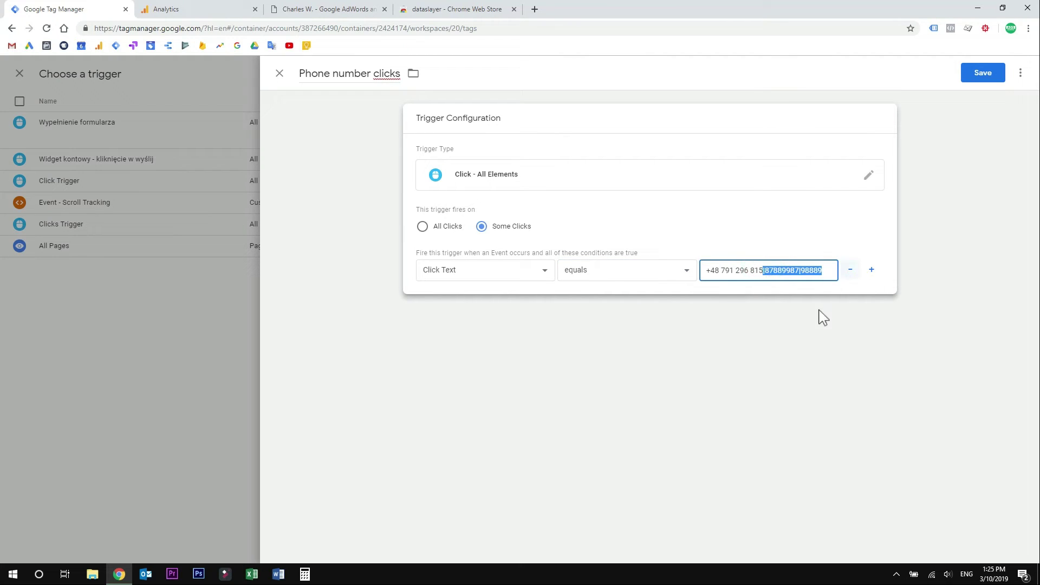
pyautogui.press('BackSpace')
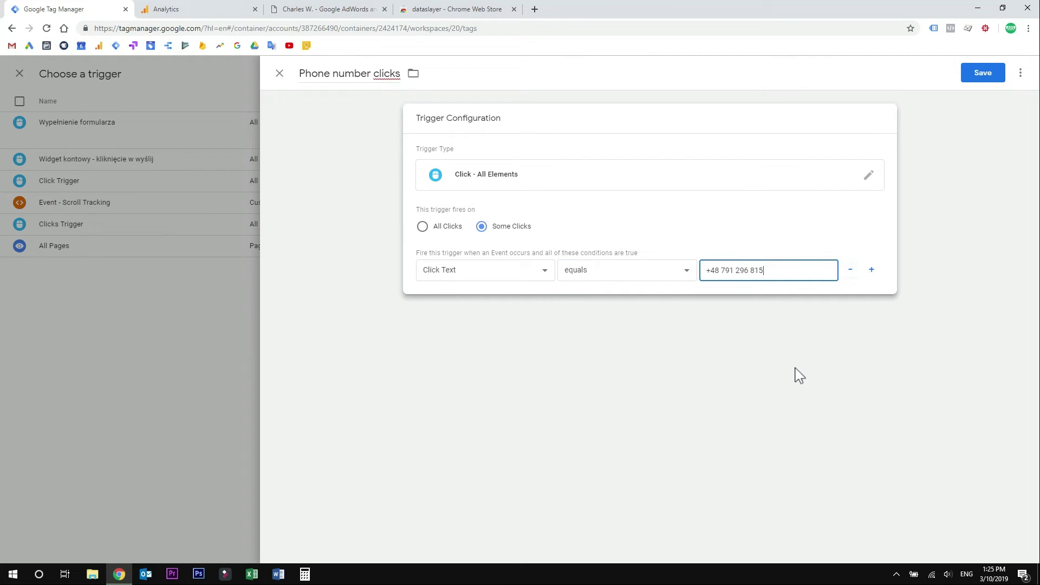
# - Save the phone number clicks trigger and the GA - e - Phone clicks tag
pyautogui.click(973, 75)
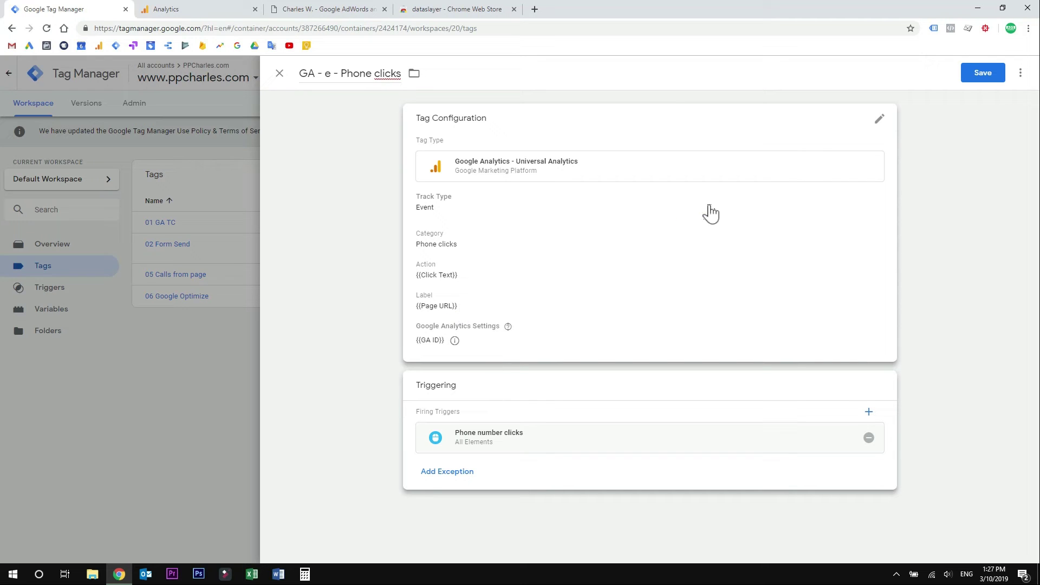
pyautogui.click(988, 72)
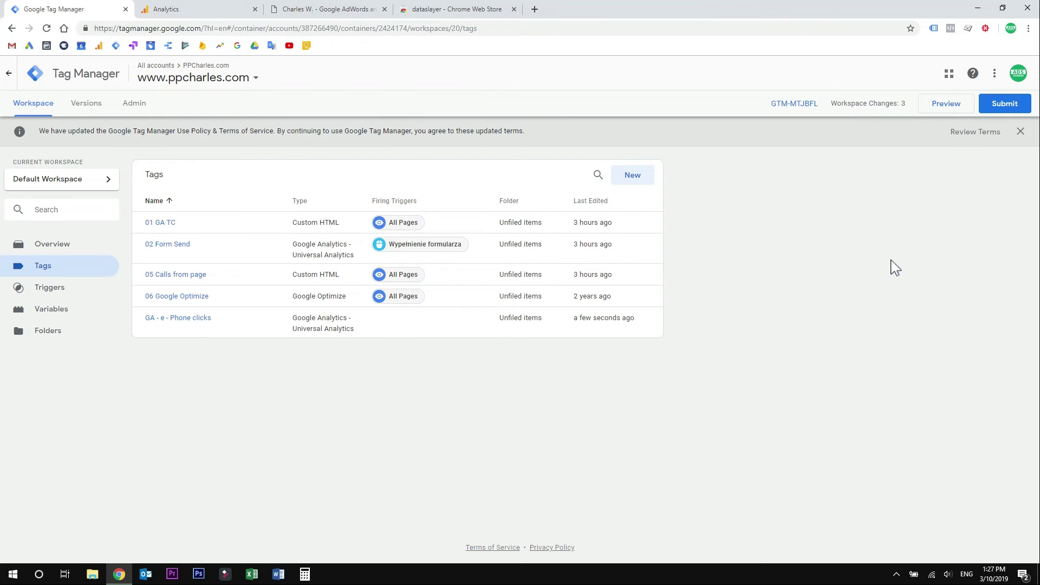
# - Start preview mode for the workspace and reload ppcharles.com with the developer tools closed
pyautogui.click(941, 105)
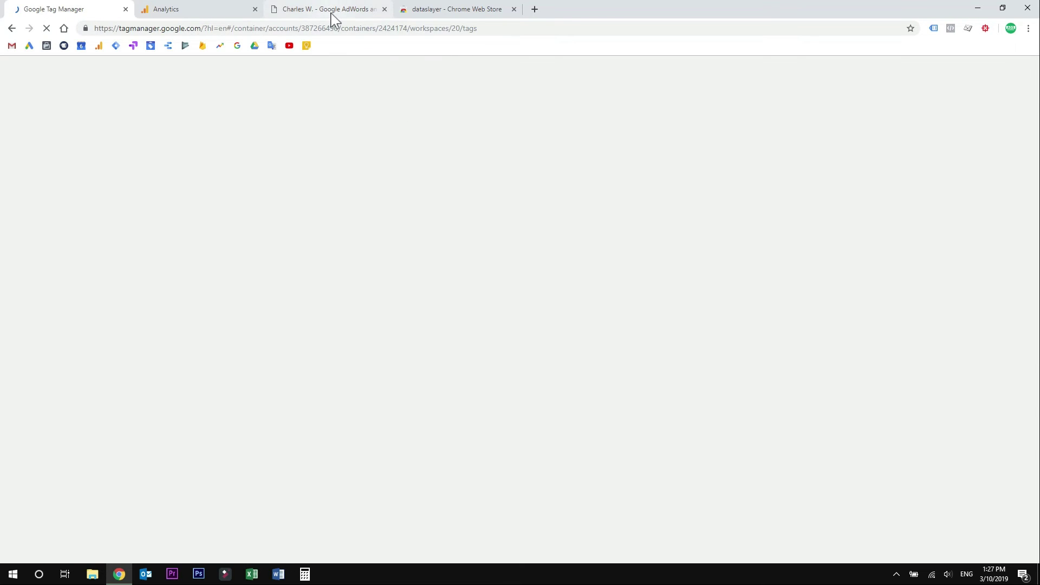
pyautogui.click(331, 13)
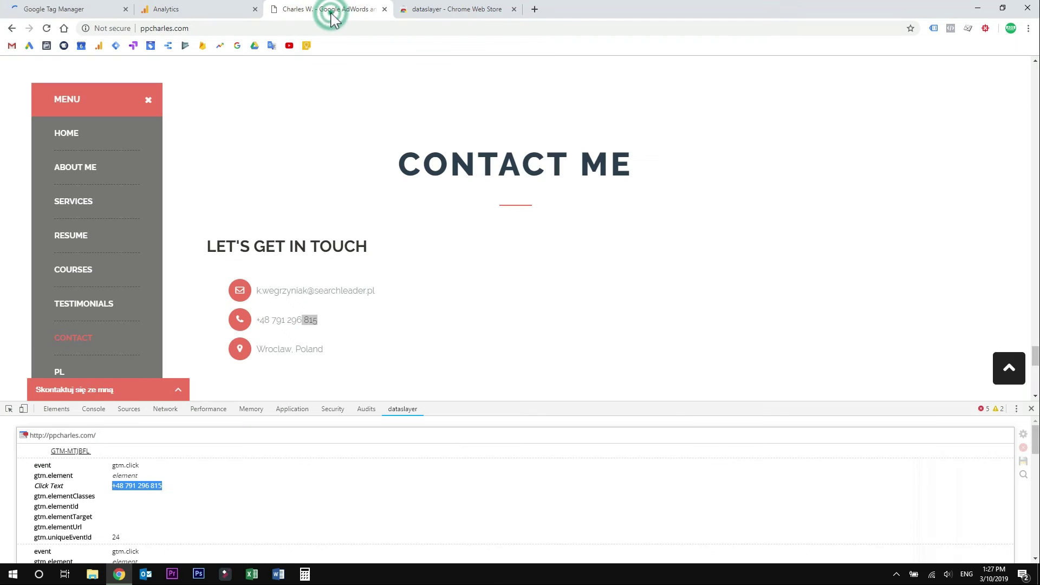
pyautogui.click(1032, 408)
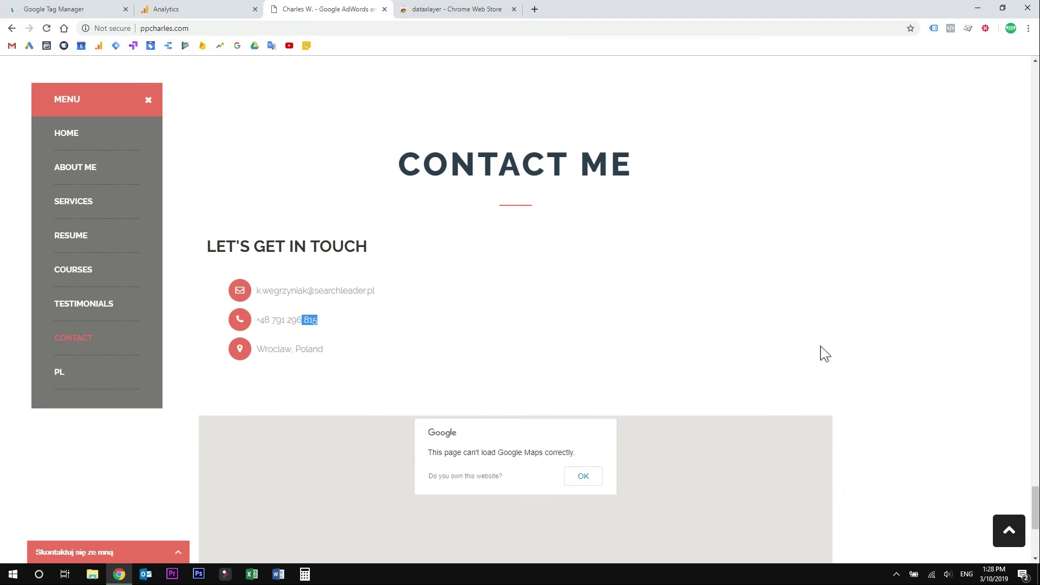
pyautogui.press('F5')
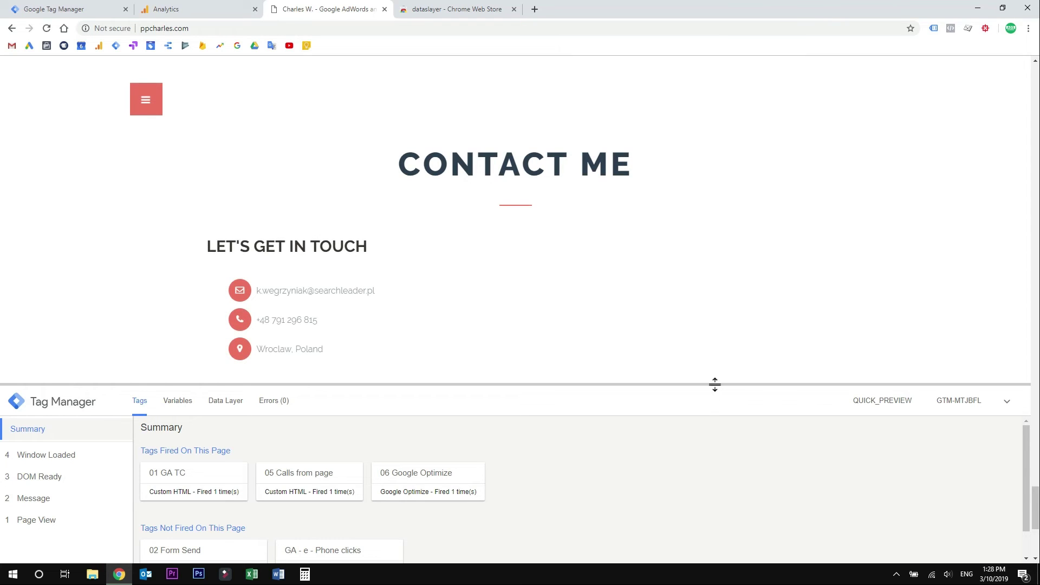
# - Check which tags have not fired in the debug pane, reload the page and trigger test events on the contact phone number
pyautogui.moveTo(715, 384); pyautogui.dragTo(745, 351)
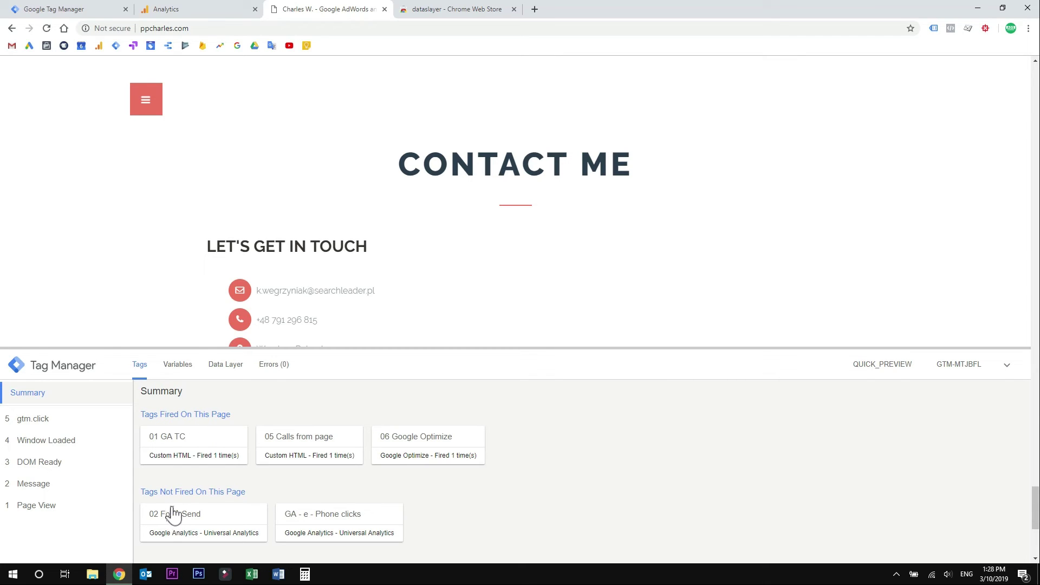
pyautogui.moveTo(169, 495); pyautogui.dragTo(267, 495)
pyautogui.press('F5')
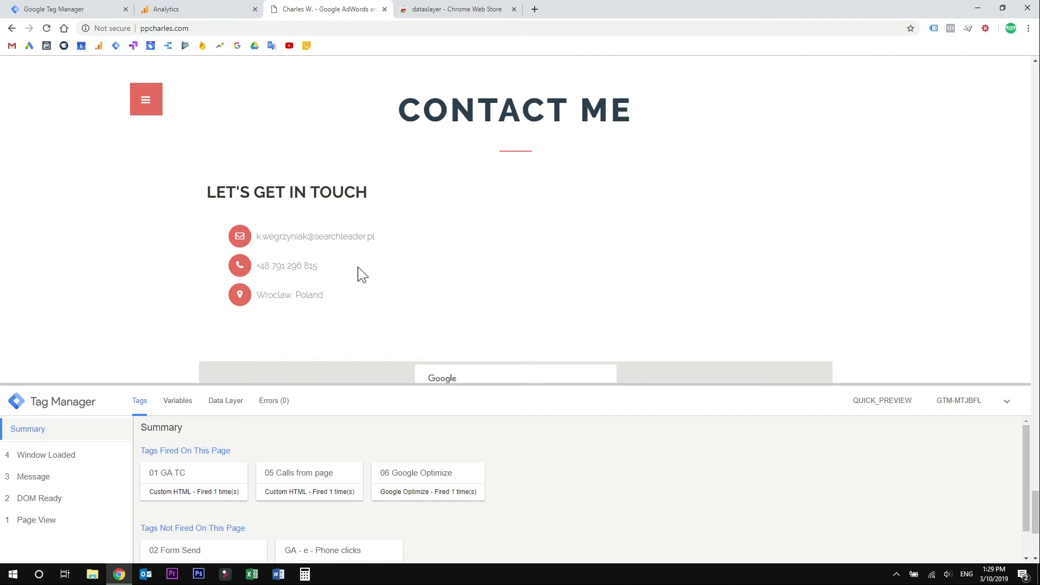
pyautogui.click(299, 264)
pyautogui.click(299, 264)
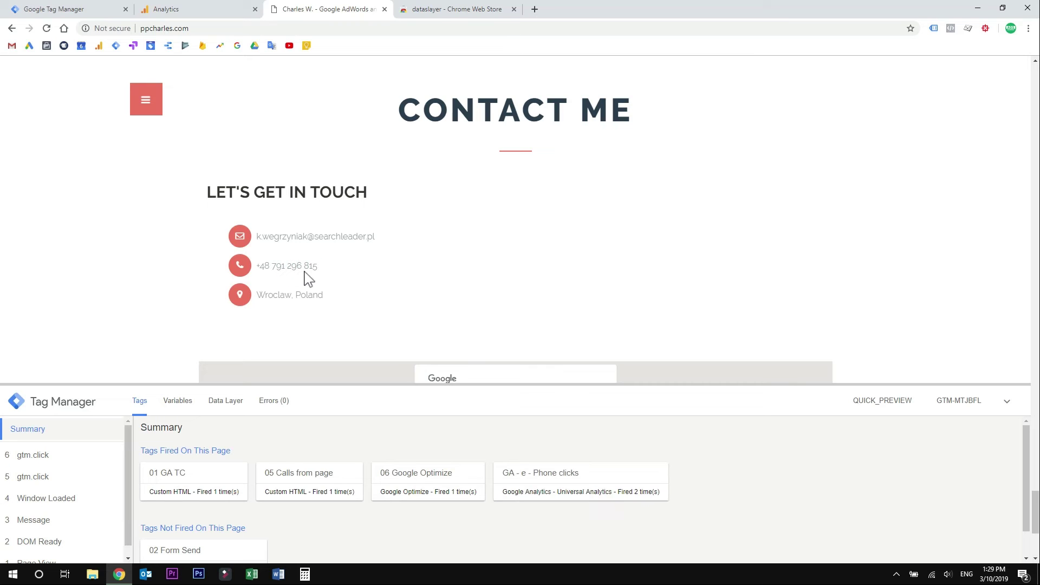
# - Open the fired GA - e - Phone clicks tag in the enlarged debug pane and expand its full list of properties
pyautogui.click(562, 480)
pyautogui.scroll(-3, 542, 478)
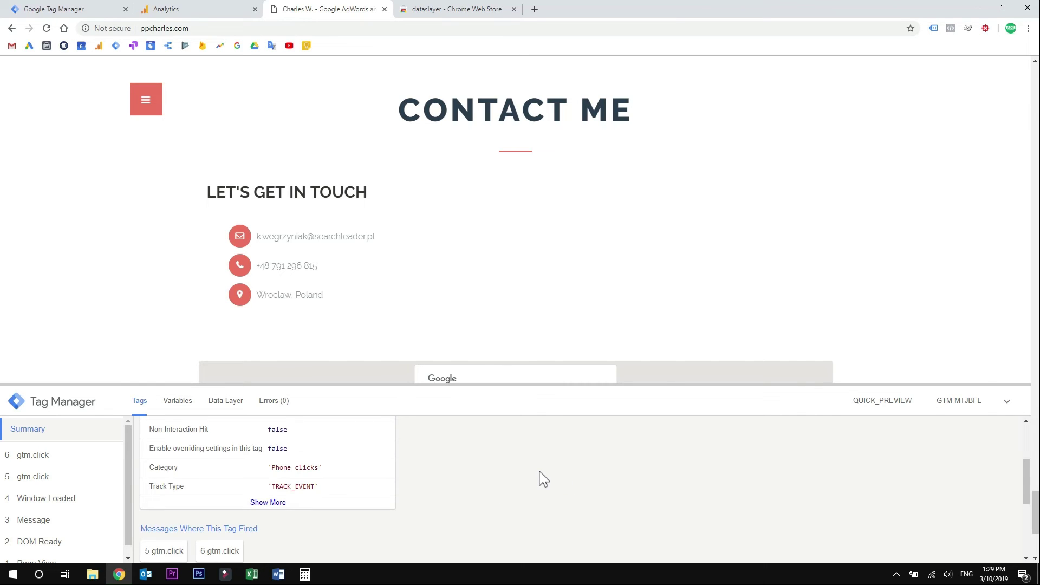
pyautogui.scroll(1, 380, 487)
pyautogui.click(406, 381)
pyautogui.moveTo(409, 381); pyautogui.dragTo(440, 245)
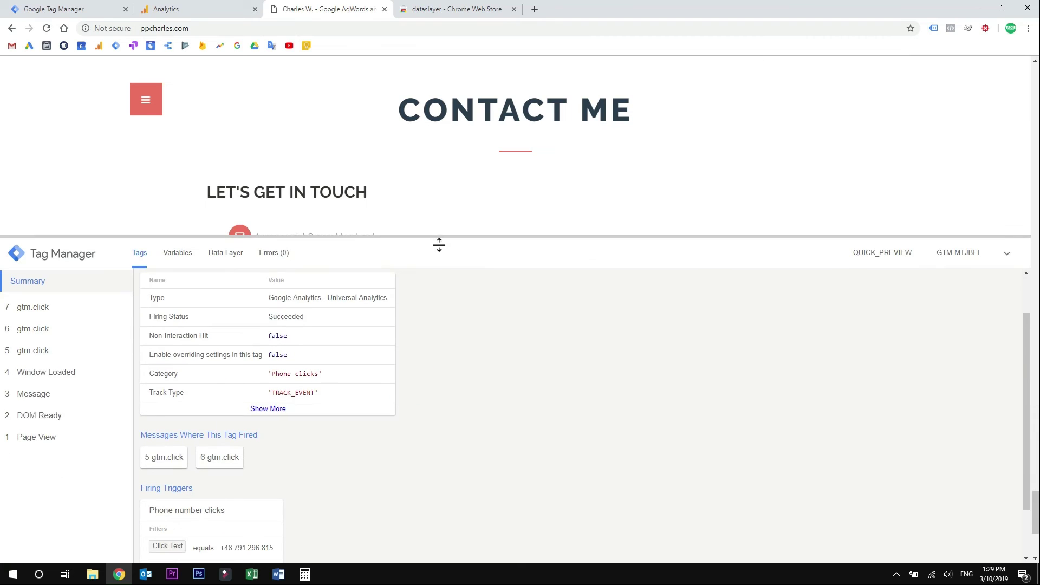
pyautogui.click(282, 410)
pyautogui.scroll(-1, 291, 416)
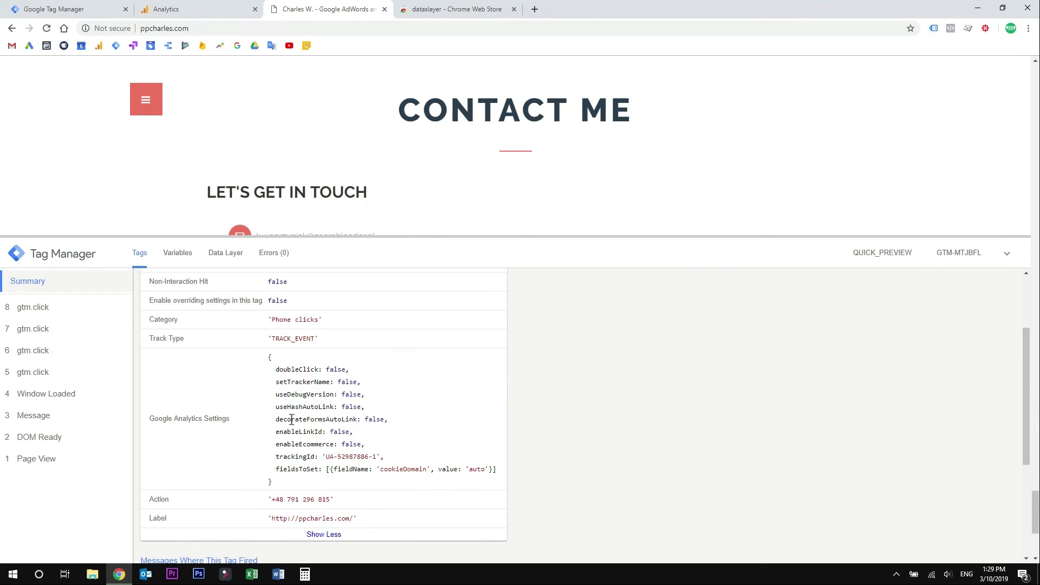
# - Examine the Category, Action and Label values sent by the phone clicks tag
pyautogui.doubleClick(277, 320)
pyautogui.moveTo(272, 499); pyautogui.dragTo(330, 500)
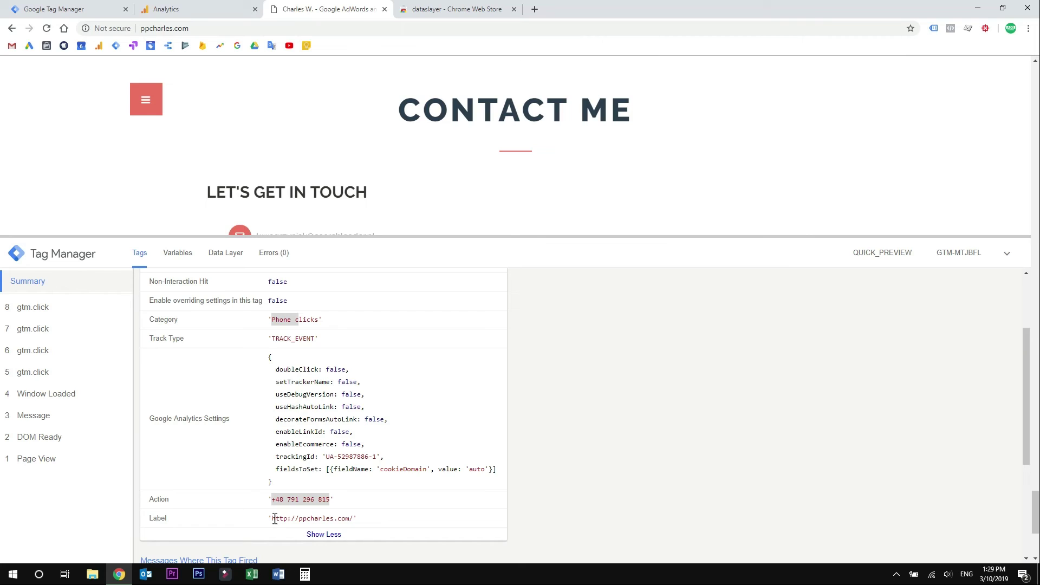
pyautogui.moveTo(272, 519); pyautogui.dragTo(360, 521)
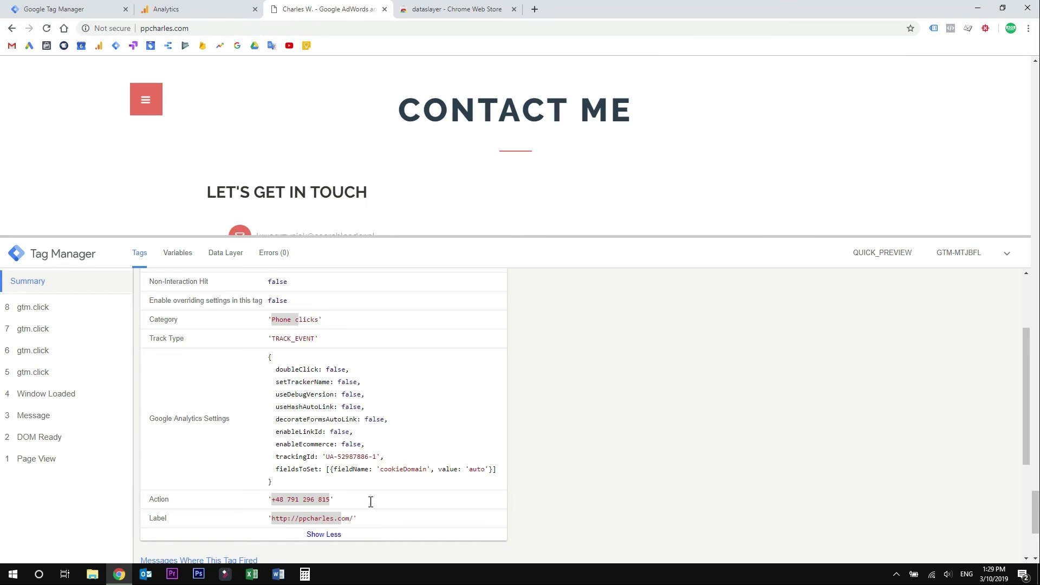
pyautogui.click(353, 519)
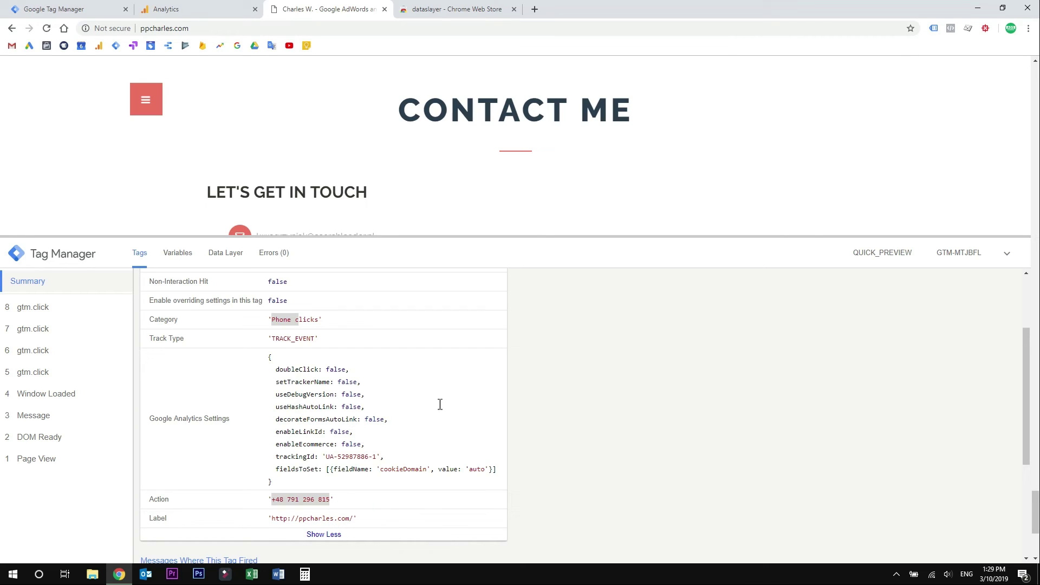
pyautogui.moveTo(613, 237); pyautogui.dragTo(116, 399)
# - Switch back to Google Tag Manager and leave preview mode
pyautogui.click(66, 8)
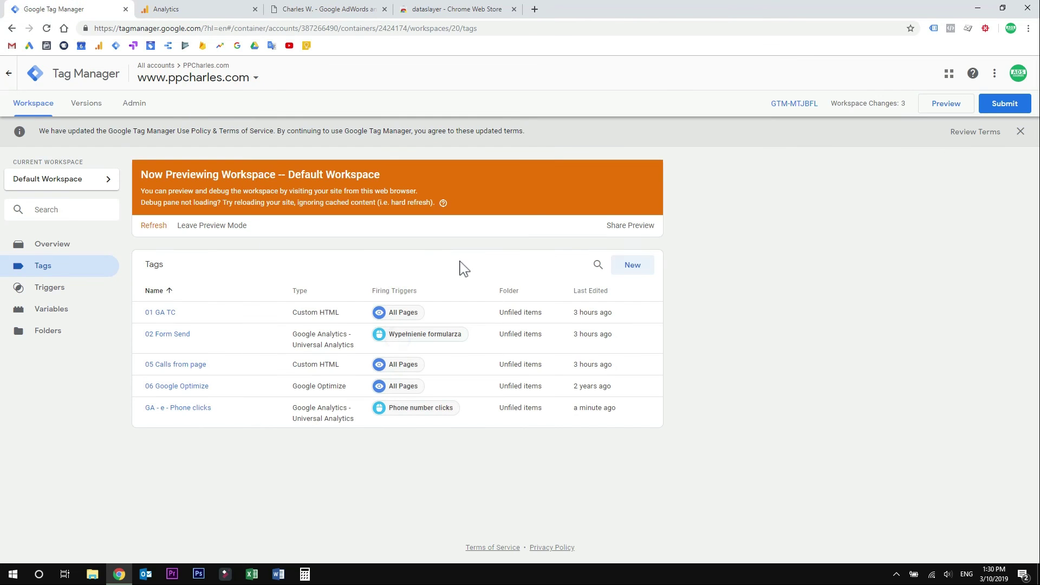
pyautogui.click(197, 226)
pyautogui.click(600, 184)
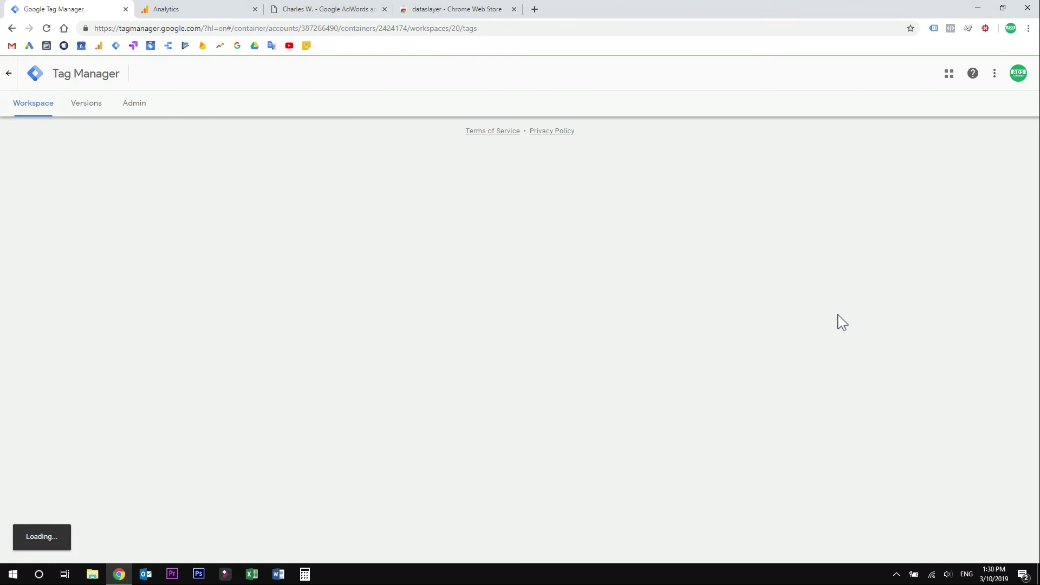
# - Submit the workspace changes and publish them to the Live environment without a version name or description
pyautogui.click(1004, 107)
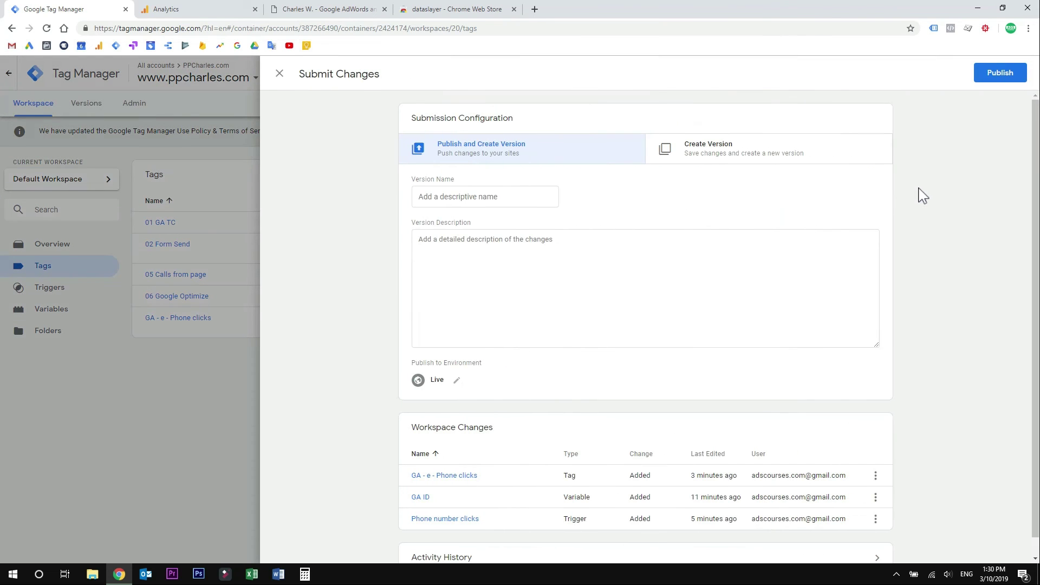
pyautogui.click(481, 203)
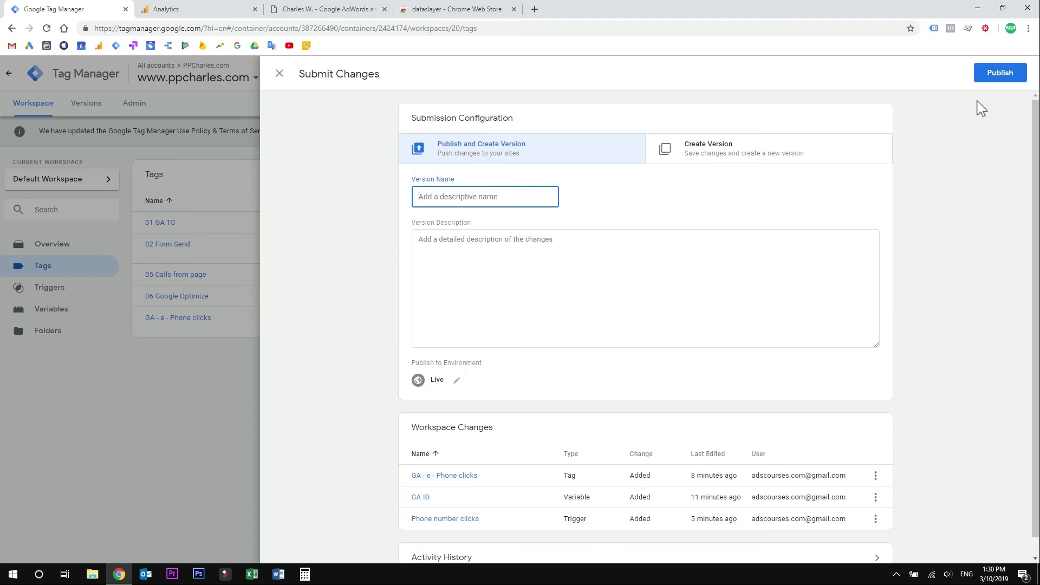
pyautogui.click(1002, 77)
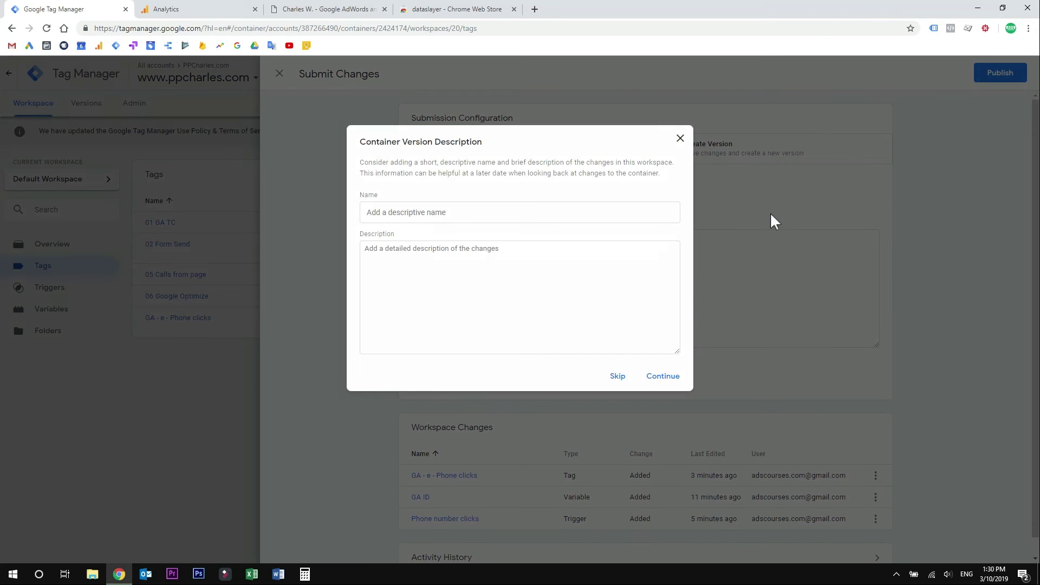
pyautogui.click(663, 376)
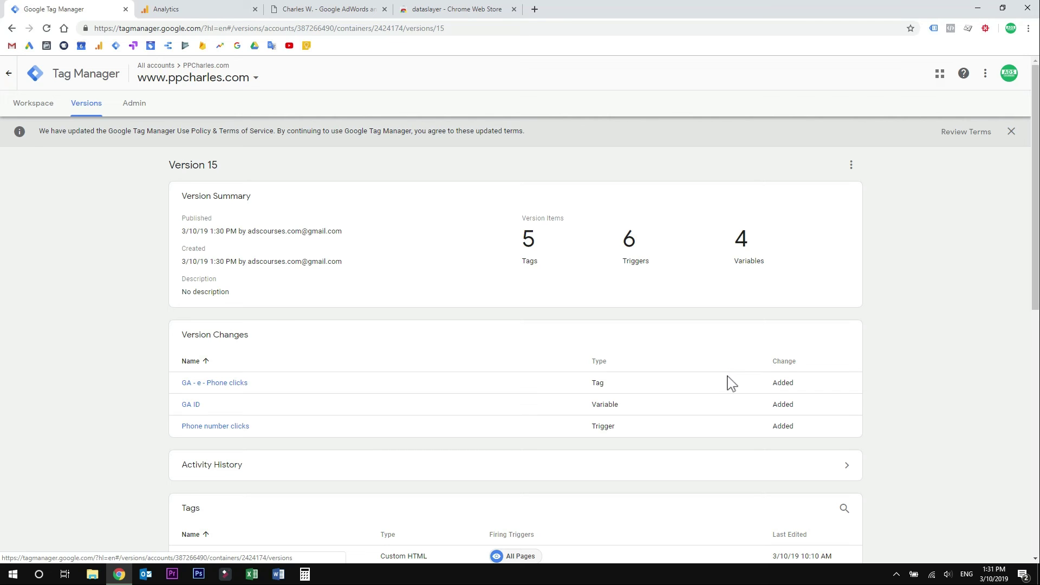
# - Switch to Google Analytics and open the Top Events report under the Behavior reports
pyautogui.click(168, 10)
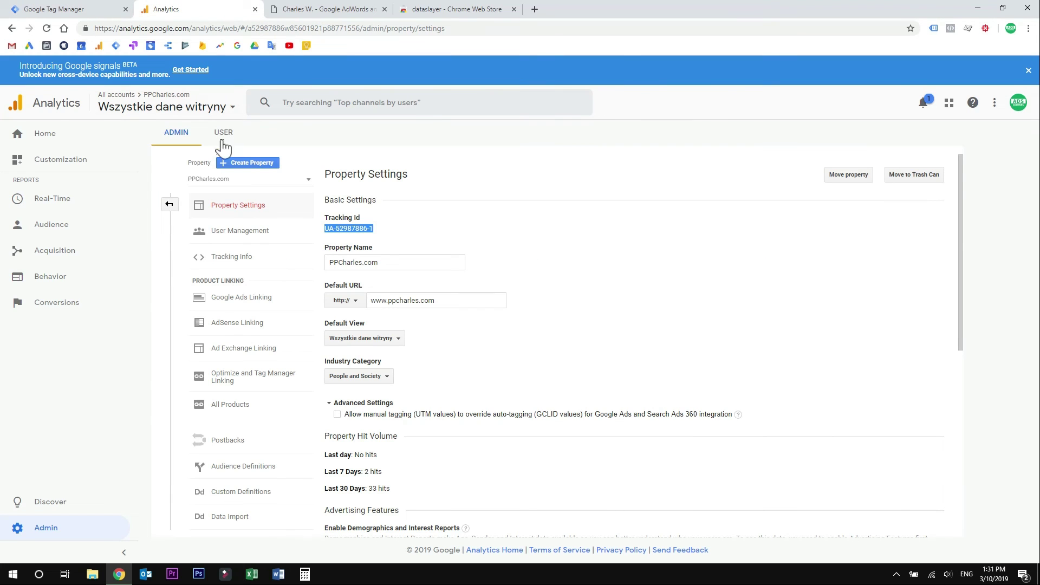
pyautogui.click(79, 281)
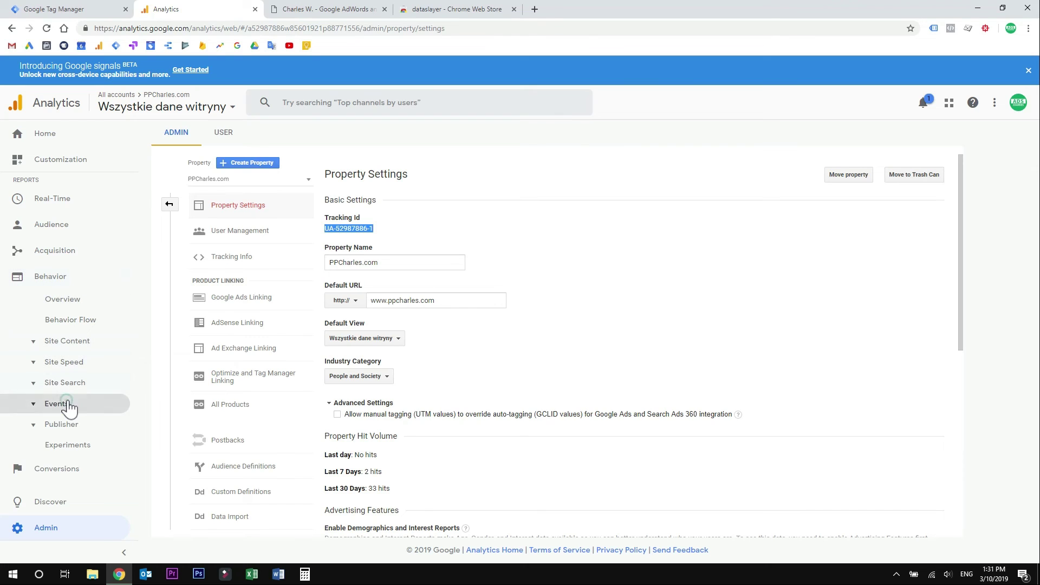
pyautogui.click(66, 402)
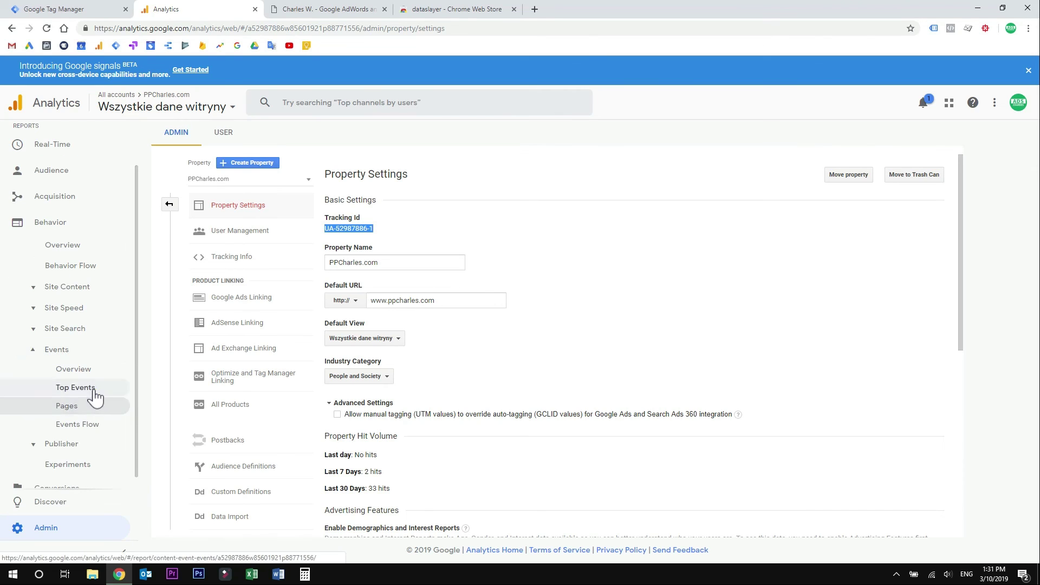
pyautogui.click(93, 391)
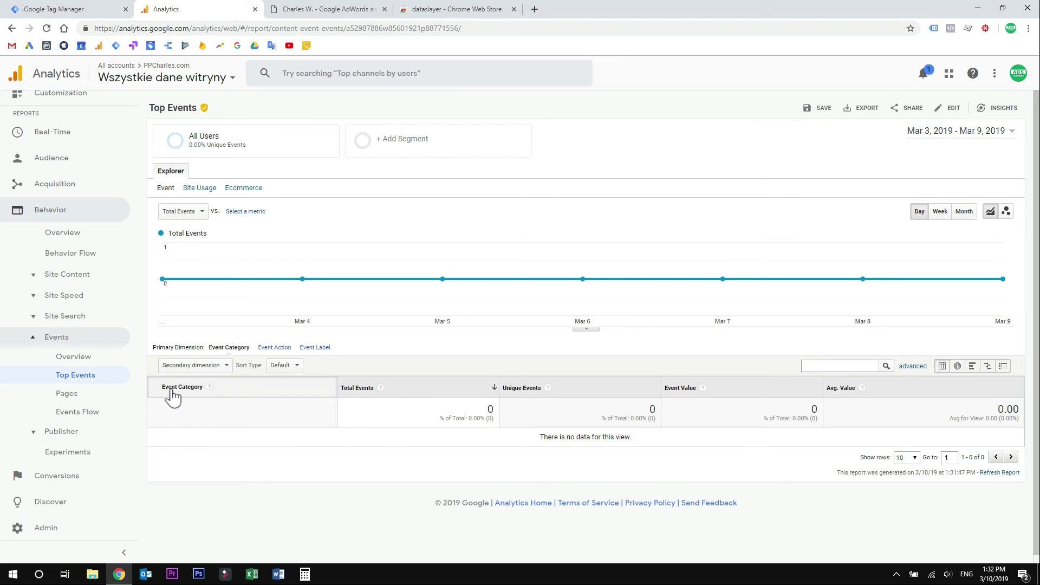
# - Set the Top Events report's start date to Mar 3, 2015, keeping Mar 9, 2019 as the end date, and apply the range
pyautogui.click(946, 134)
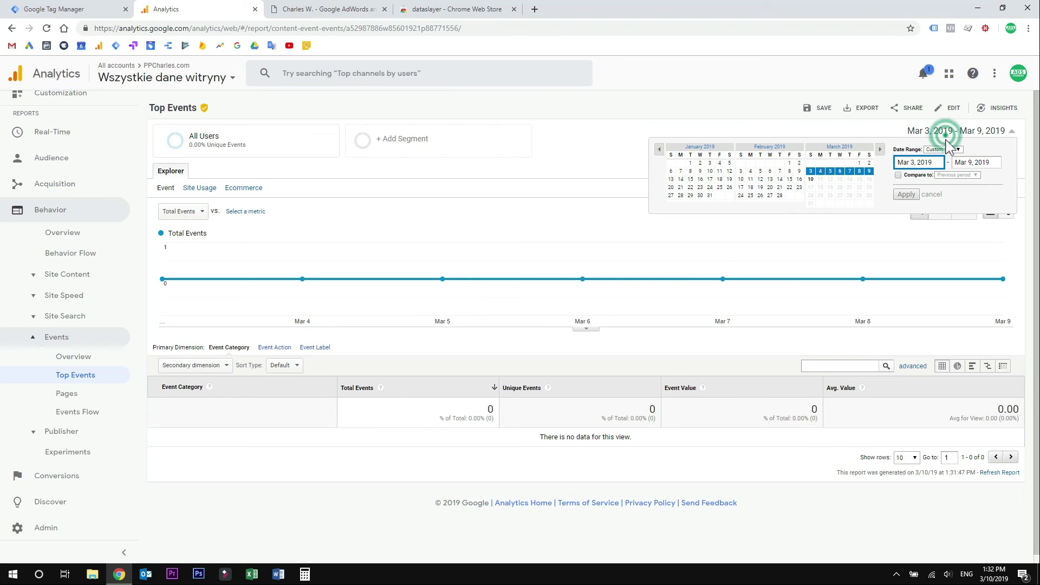
pyautogui.click(939, 164)
pyautogui.press('BackSpace')
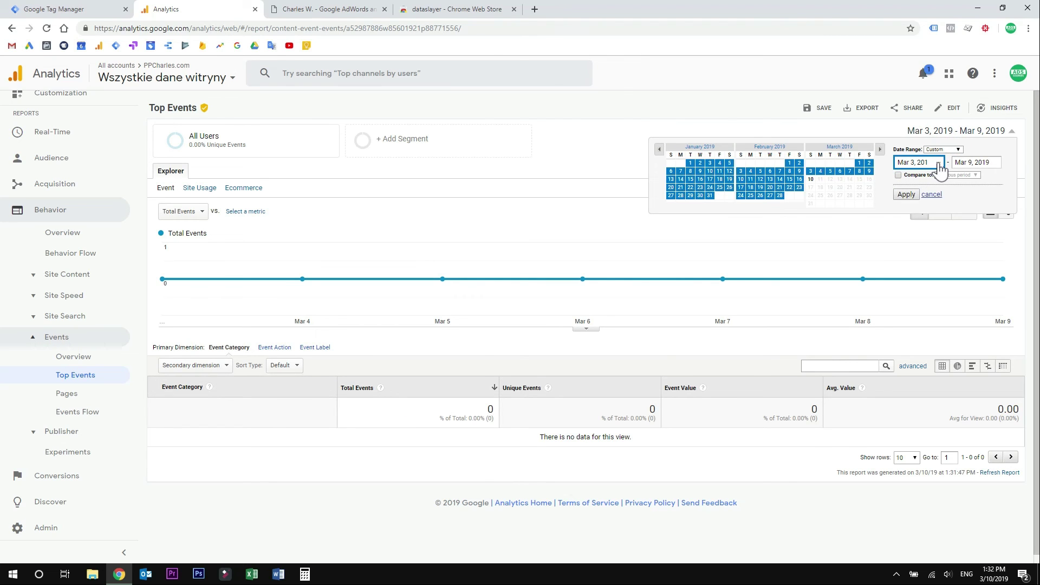
pyautogui.click(906, 194)
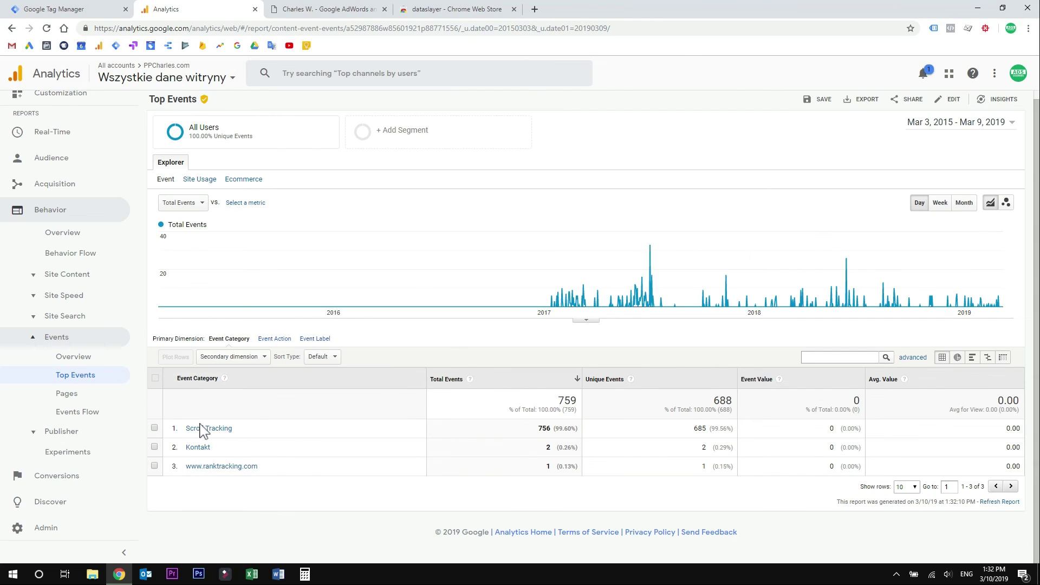
# - Drill down into the Kontakt event category and its Formularz kontaktowy action, and examine the total and unique events for its label
pyautogui.click(197, 448)
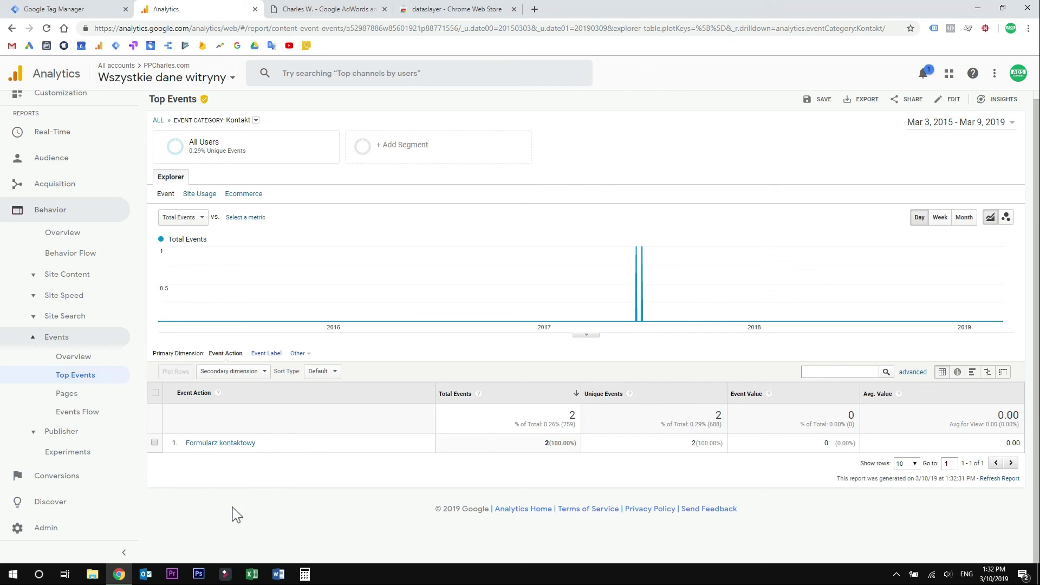
pyautogui.click(217, 444)
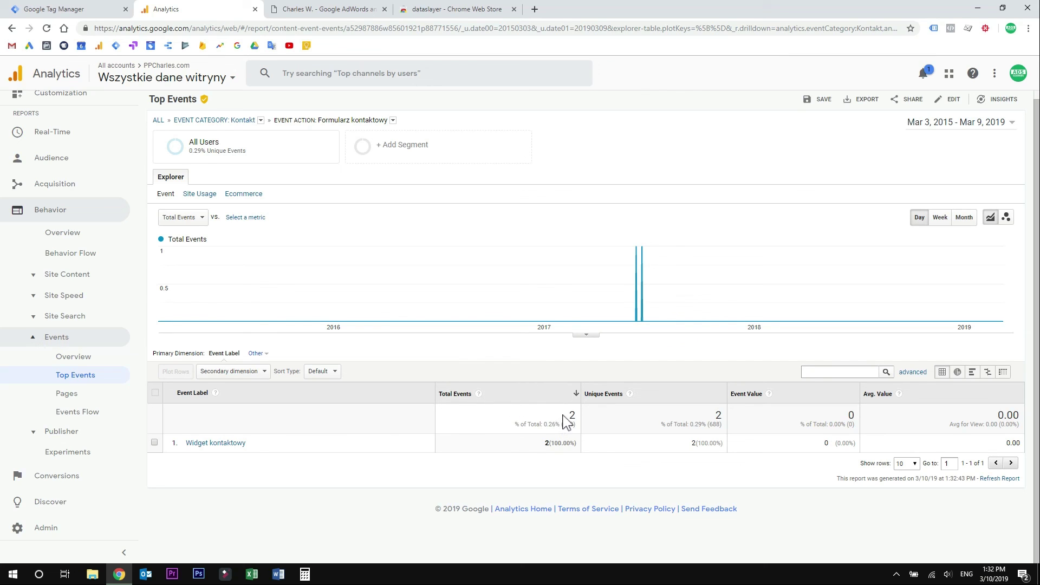
pyautogui.click(714, 416)
pyautogui.moveTo(579, 415); pyautogui.dragTo(577, 414)
pyautogui.doubleClick(714, 416)
# - Switch back to Google Tag Manager and open the container's workspace overview
pyautogui.hotkey('ctrl', 'shift', 'Tab')
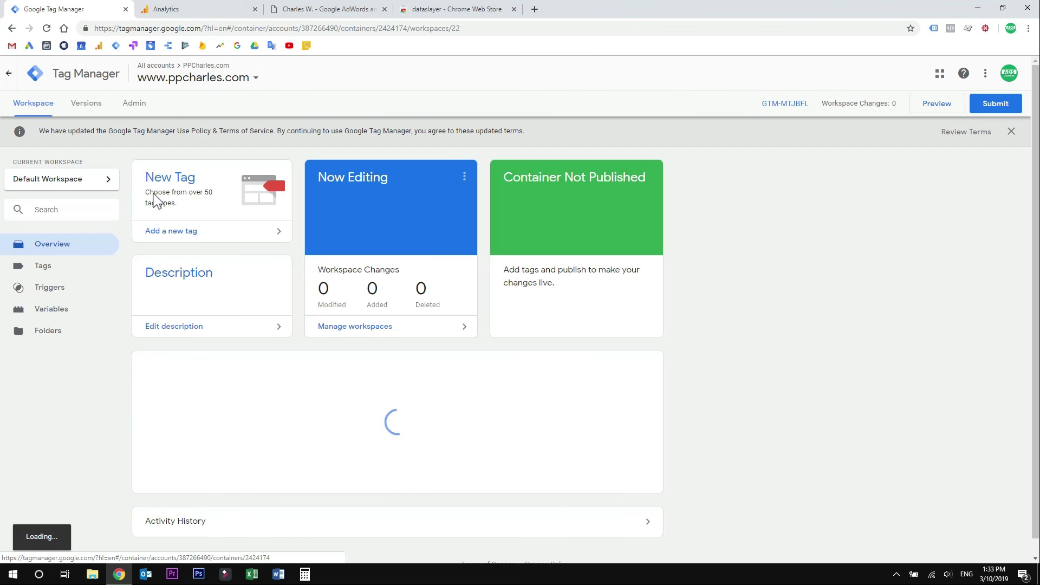